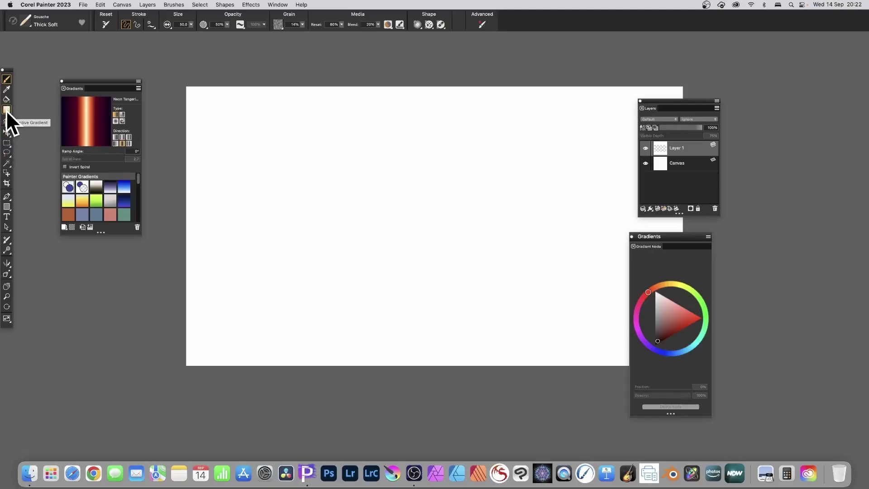
Lay a Warm Grey gradient diagonally across the canvas with the gradient tool
left_click(6, 110)
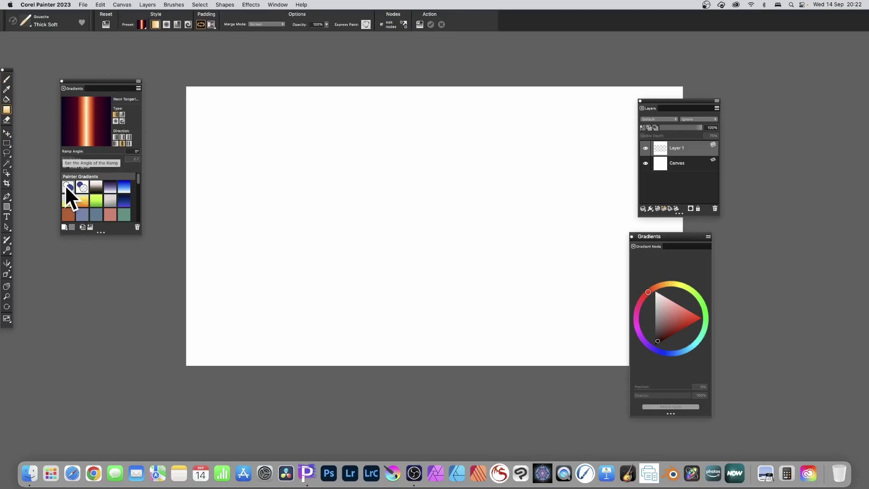
left_click(94, 186)
left_click_drag(280, 137, 520, 249)
Try the Blue Violet Tint, Chrome Sky, Wood Cylinder, plum and Dusk gradient presets
left_click(112, 186)
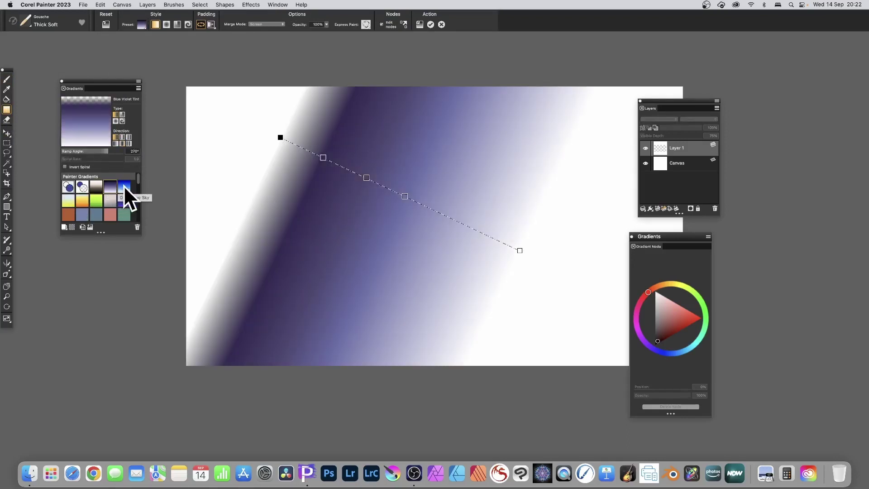
left_click(125, 186)
left_click(88, 203)
scroll(88, 203, "down", 1)
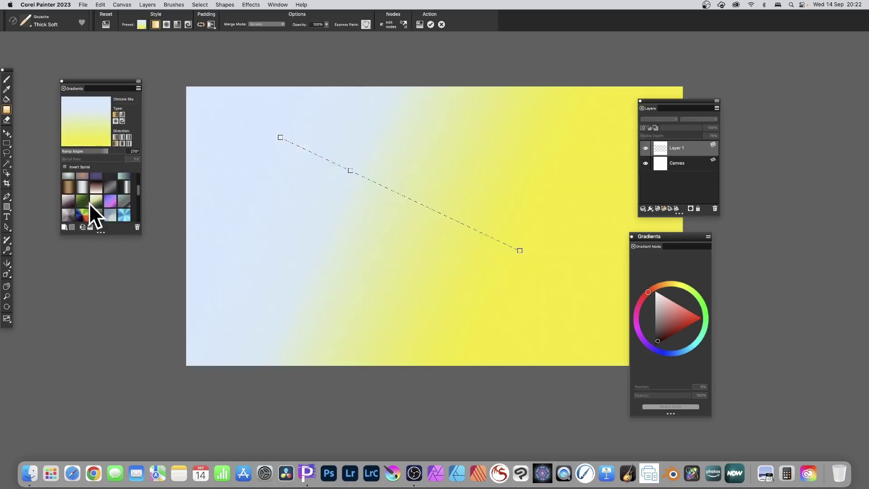
left_click(82, 186)
left_click(69, 189)
left_click(66, 202)
left_click(110, 200)
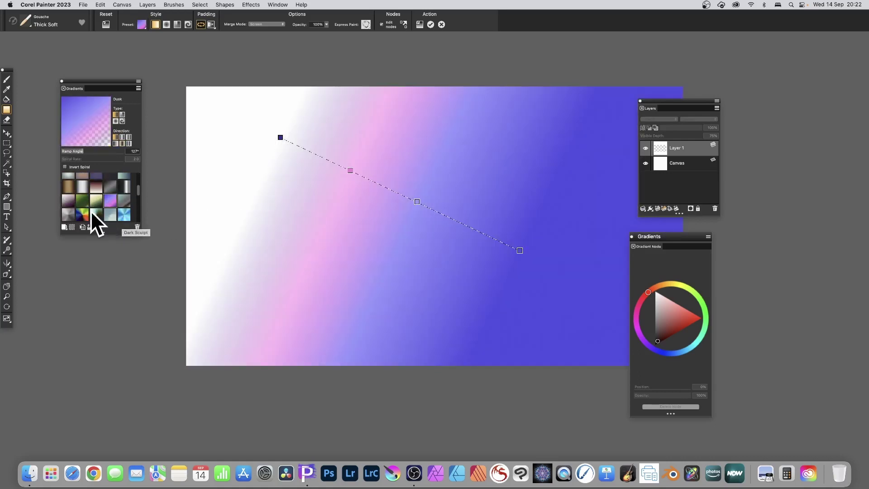
Try the rainbow, Swimming Pool, Dark Sculpt and other presets, ending on the blue red spiral
left_click(96, 213)
left_click(82, 215)
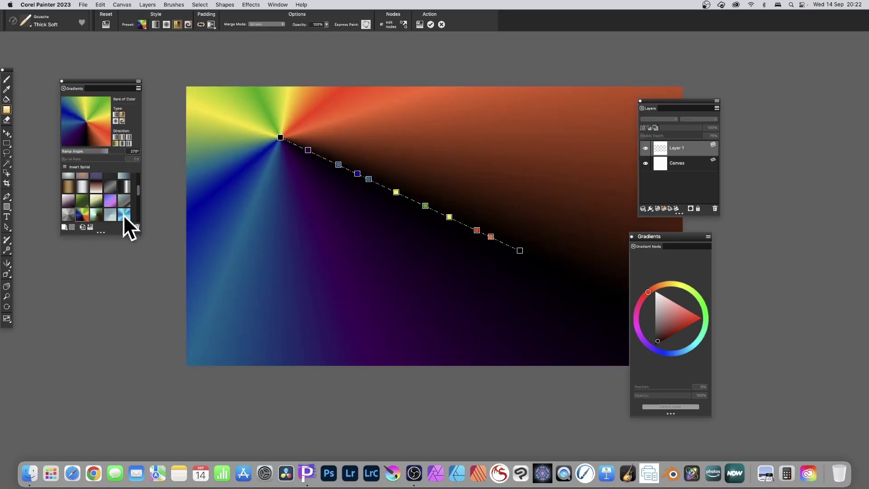
left_click(124, 214)
scroll(82, 212, "down", 1)
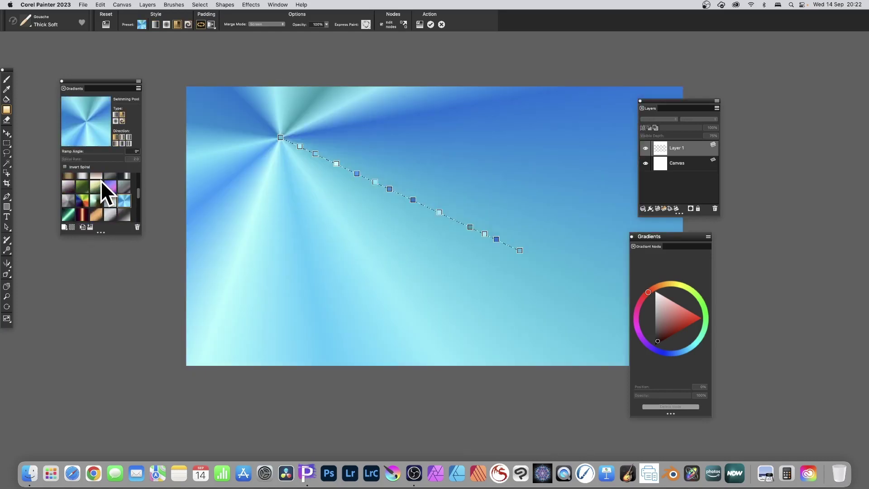
left_click(82, 214)
left_click(68, 213)
left_click(96, 213)
left_click(121, 215)
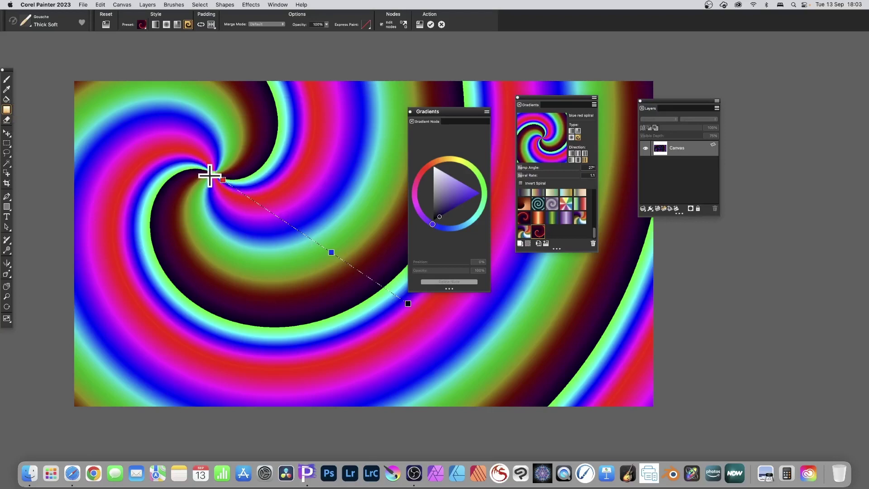
Move the spiral's centre up to the top edge and reposition its end node to widen the bands
left_click_drag(214, 174, 382, 91)
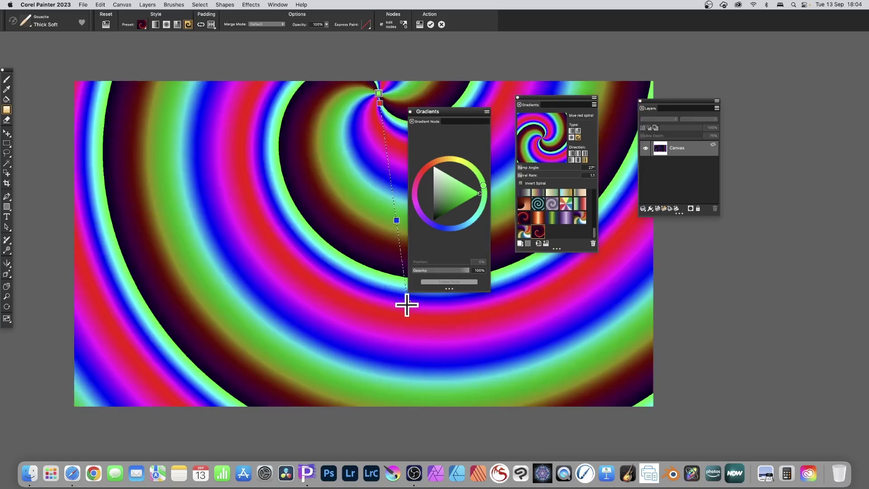
left_click_drag(408, 304, 363, 163)
left_click_drag(360, 131, 216, 258)
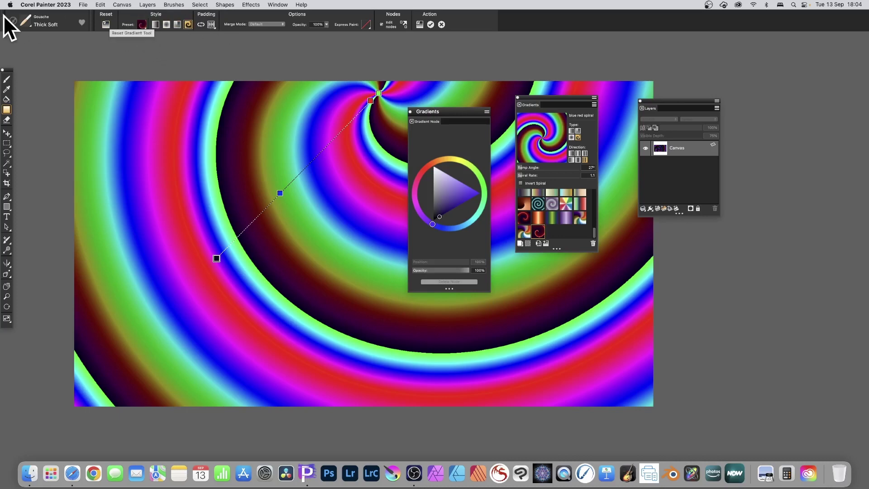
Switch the gradient preset to Red Streak, then to Neon Tangerine
left_click(144, 26)
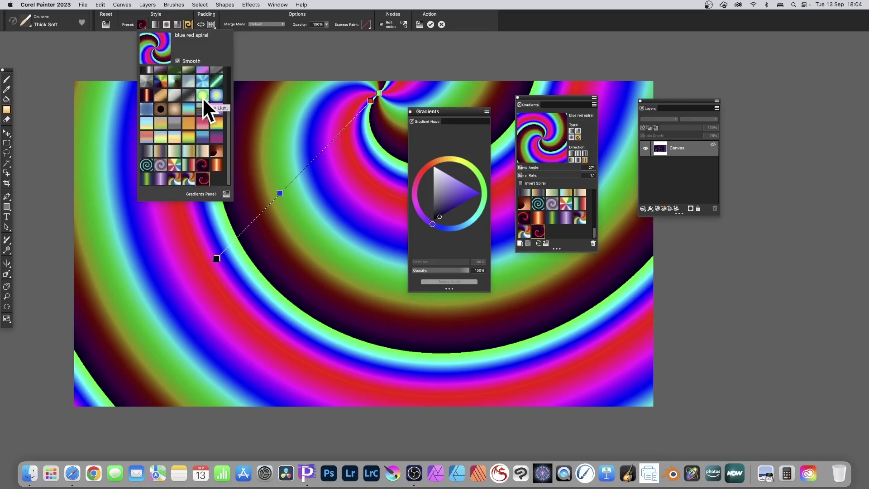
left_click(202, 165)
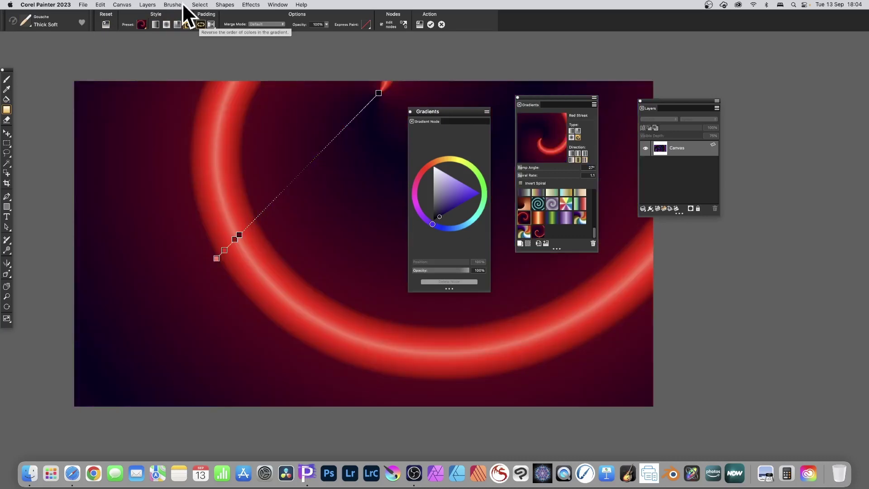
left_click(141, 25)
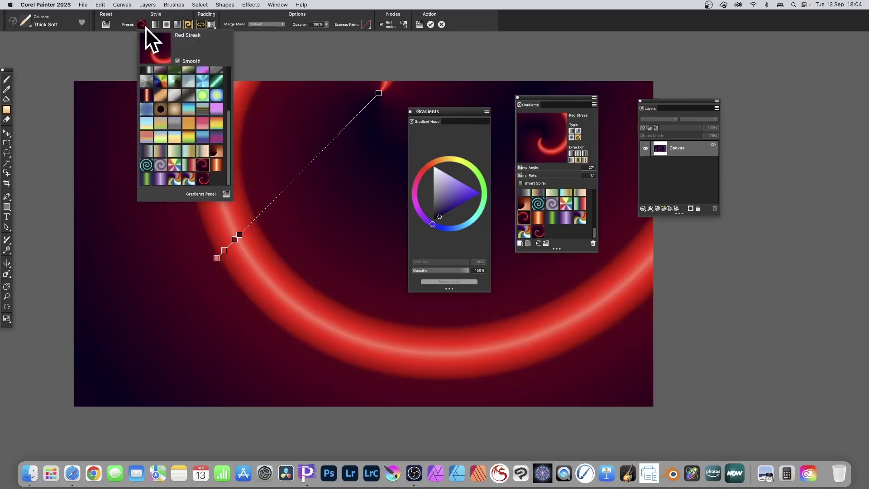
left_click(147, 96)
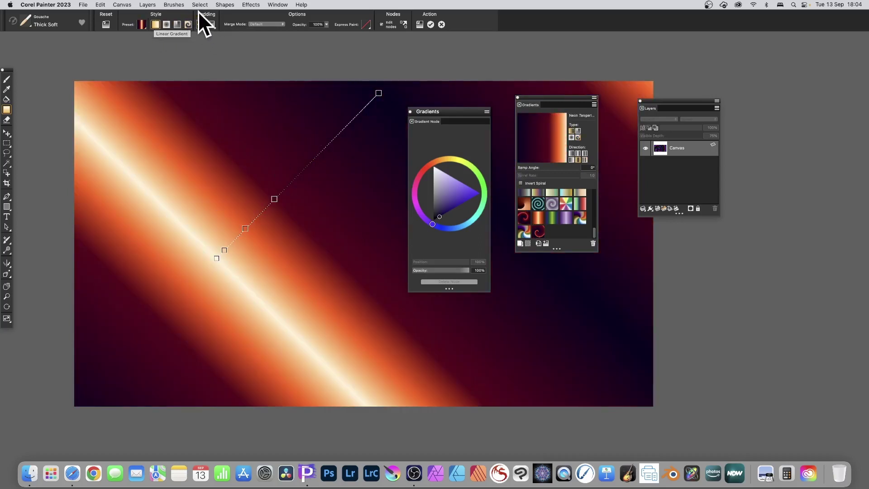
Try the Circular, Linear and Spiral styles, settling on a Radial Neon Tangerine fill
left_click(166, 24)
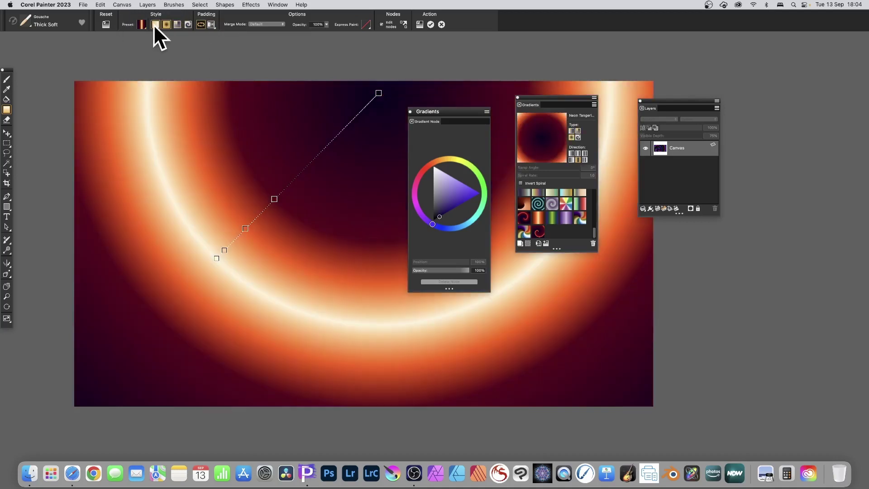
left_click(153, 24)
left_click(142, 24)
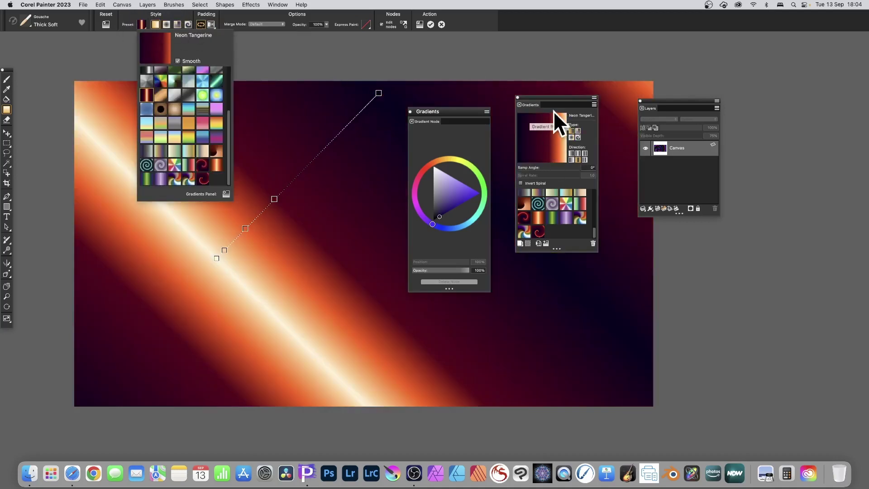
left_click(578, 131)
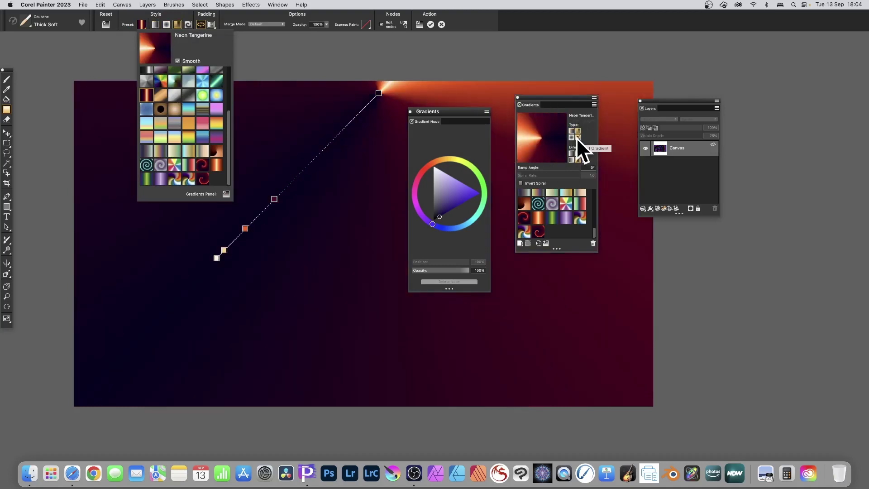
left_click(578, 137)
left_click(577, 131)
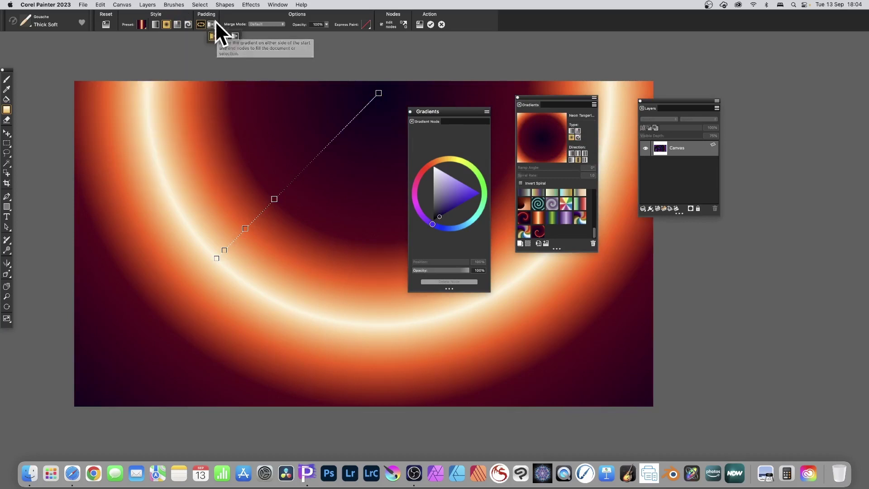
Move the start node toward the end and set the padding to repeat as concentric rings
left_click(224, 35)
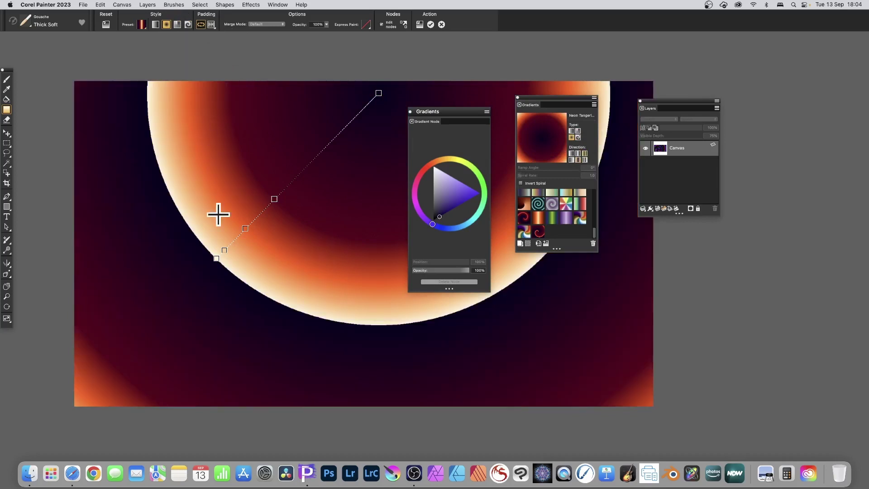
left_click_drag(216, 258, 326, 116)
left_click(211, 25)
left_click(234, 35)
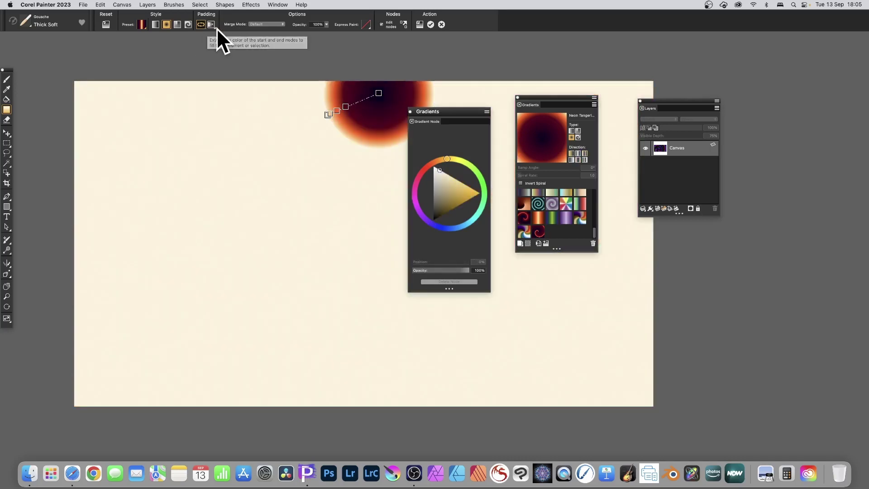
left_click(213, 26)
left_click(214, 36)
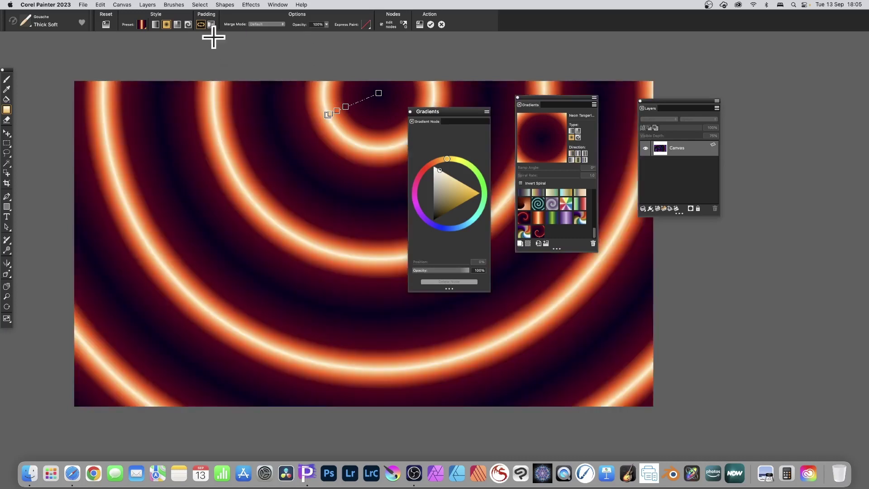
Try the Direction buttons, ending on sawtooth rings, and move the end node to resize them
left_click(579, 154)
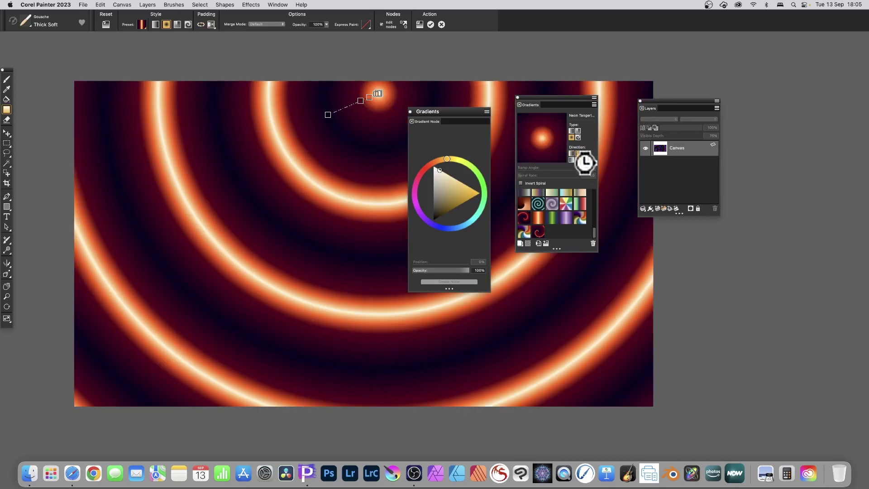
left_click(585, 160)
left_click(578, 159)
left_click(571, 159)
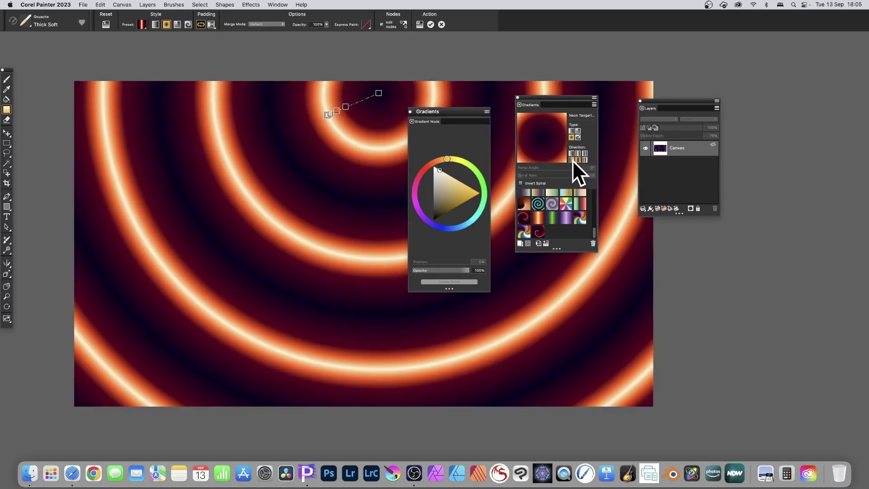
left_click(578, 160)
left_click(585, 159)
left_click_drag(328, 114, 269, 121)
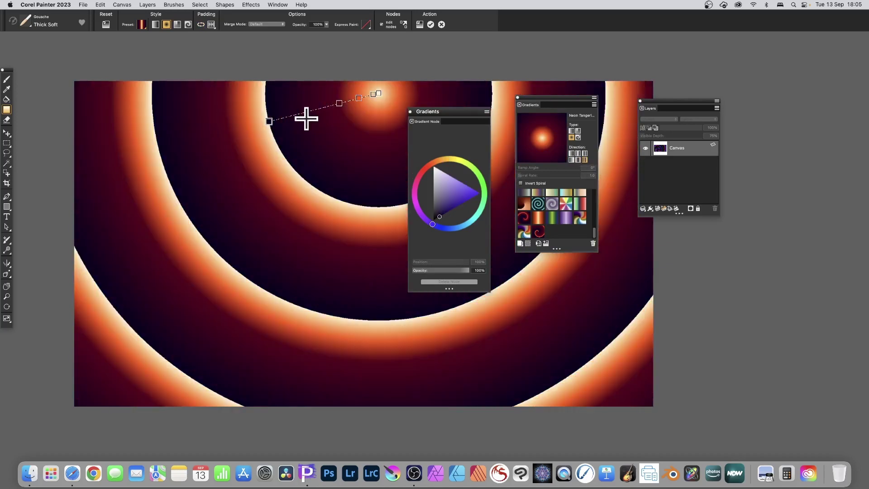
Add two colour nodes to the gradient line and make one of them black
left_click(594, 104)
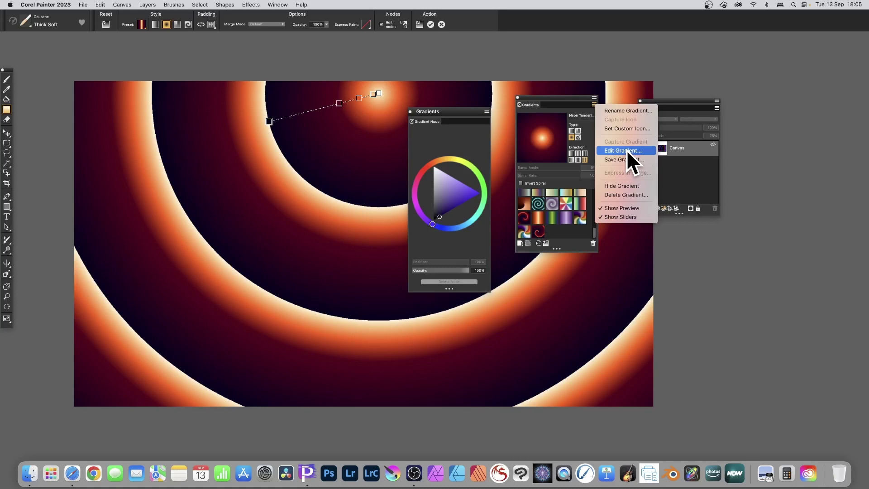
left_click(340, 103)
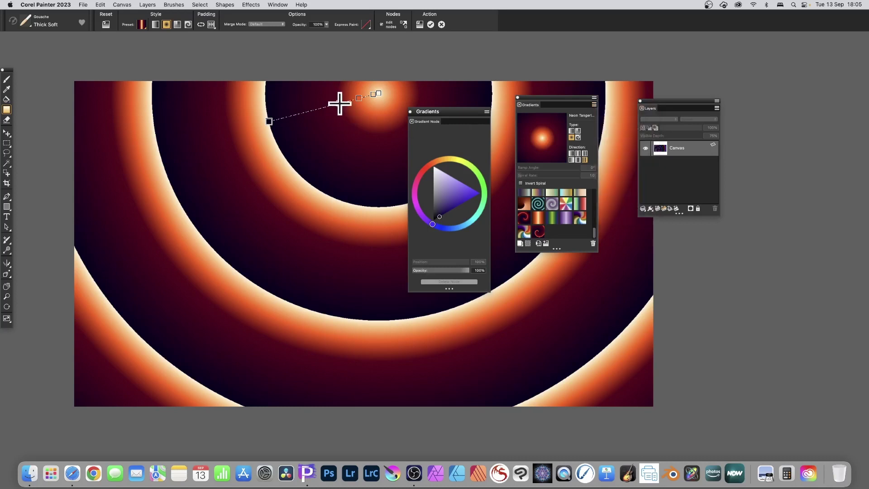
left_click(340, 104)
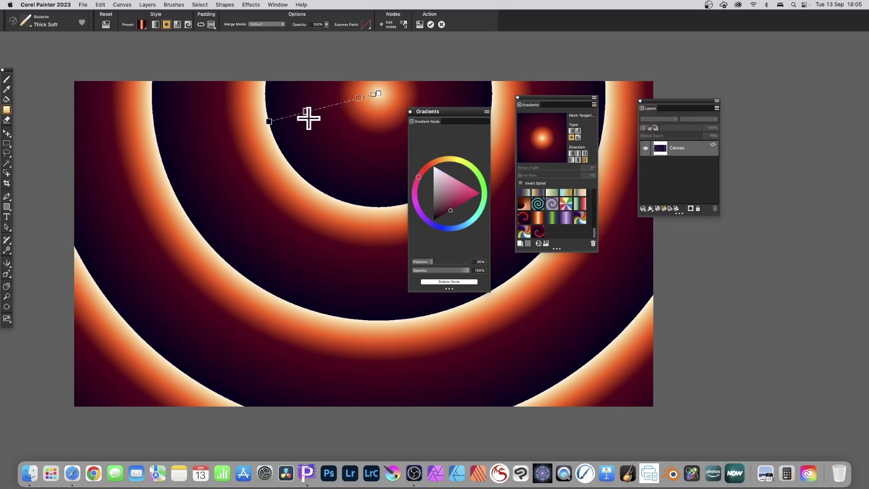
left_click_drag(314, 110, 287, 117)
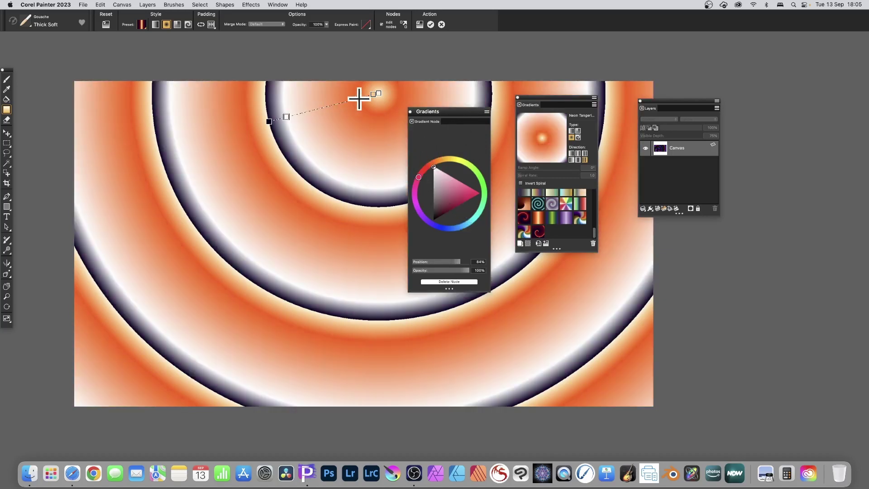
left_click(372, 94)
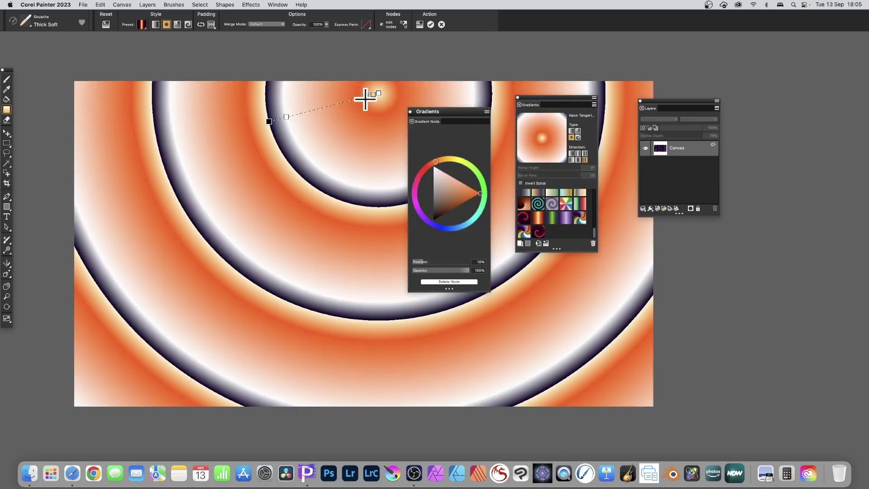
left_click(341, 104)
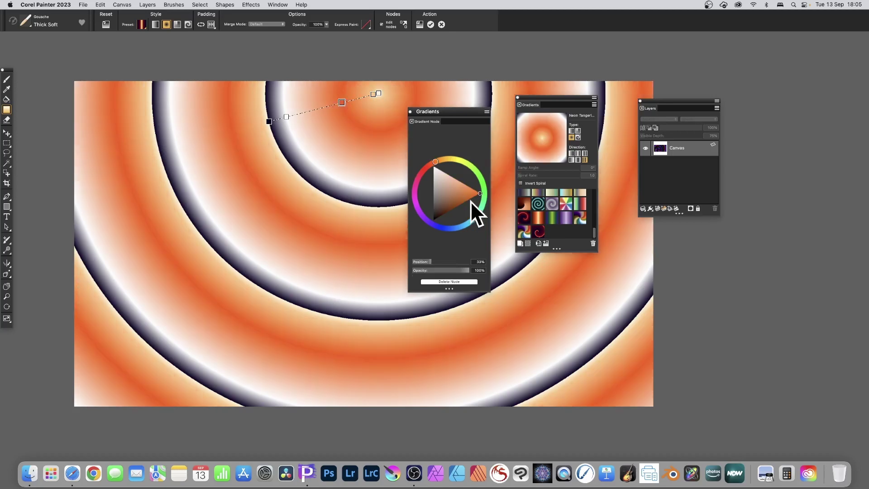
left_click_drag(436, 217, 433, 221)
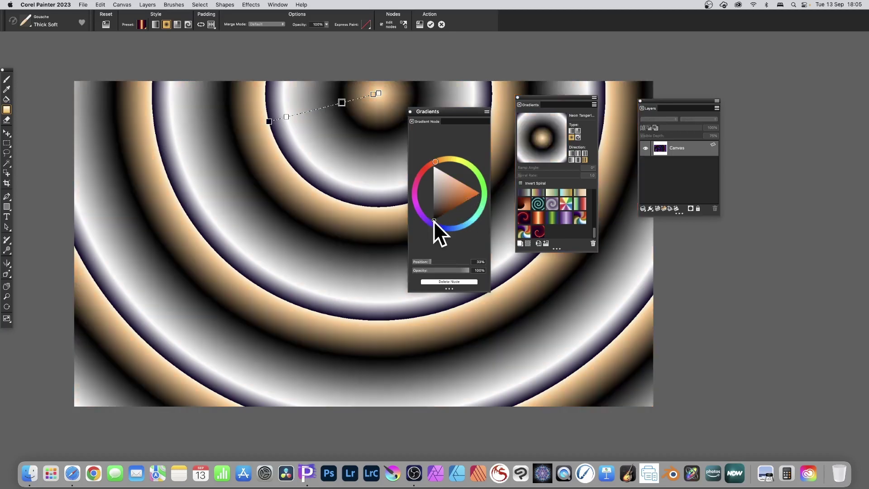
Turn a node fully saturated blue and place it at 58% along the gradient
left_click_drag(372, 94, 361, 97)
left_click_drag(441, 161, 415, 184)
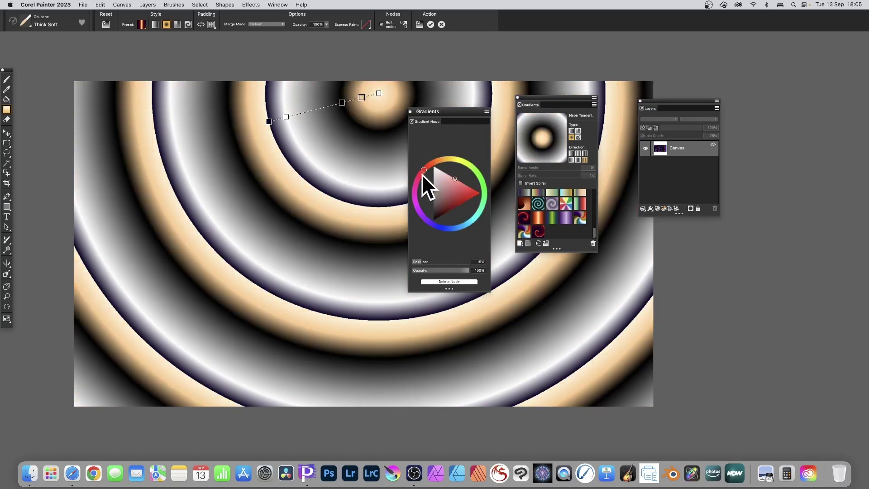
left_click(450, 228)
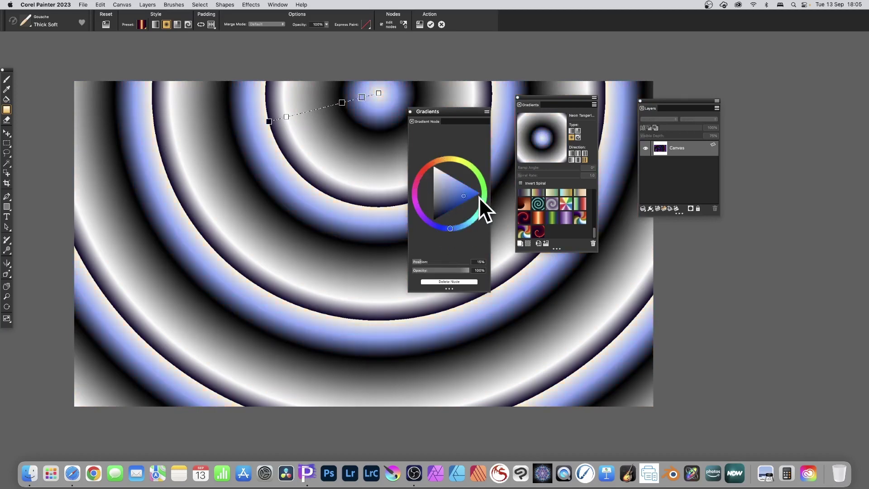
left_click(480, 194)
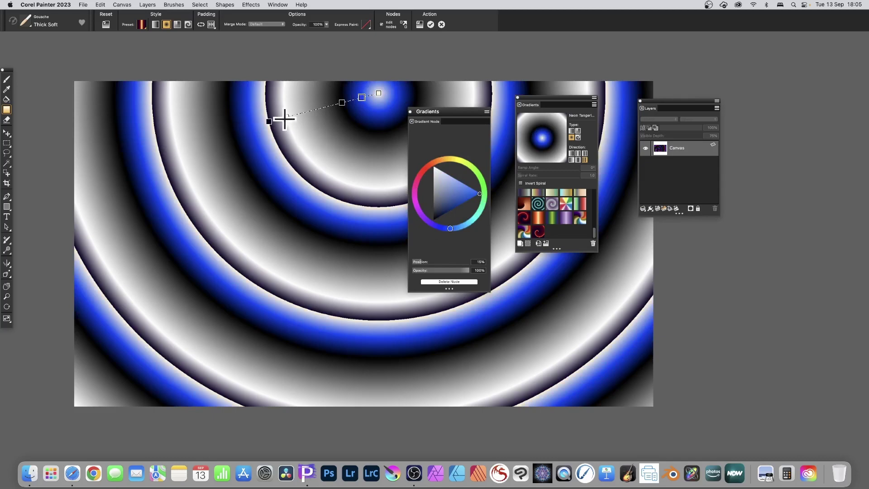
left_click_drag(286, 117, 315, 110)
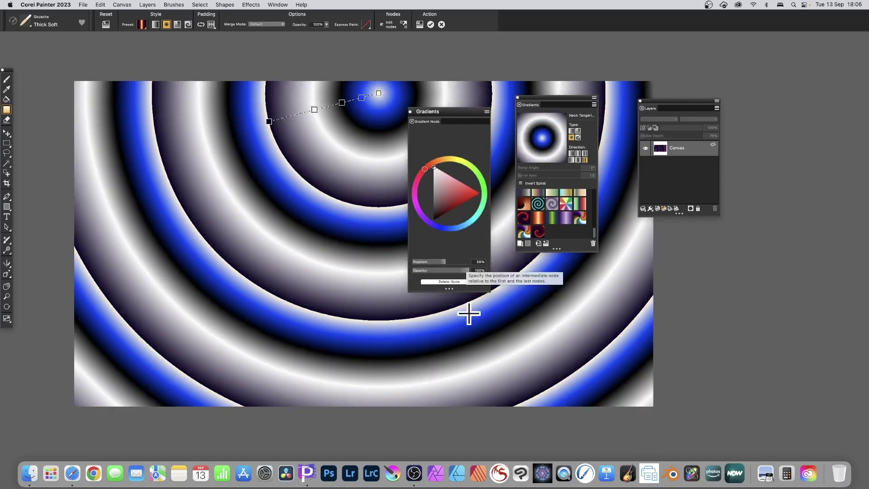
Test lowering the opacity of the blue node and the dark 32% node
left_click_drag(467, 270, 430, 269)
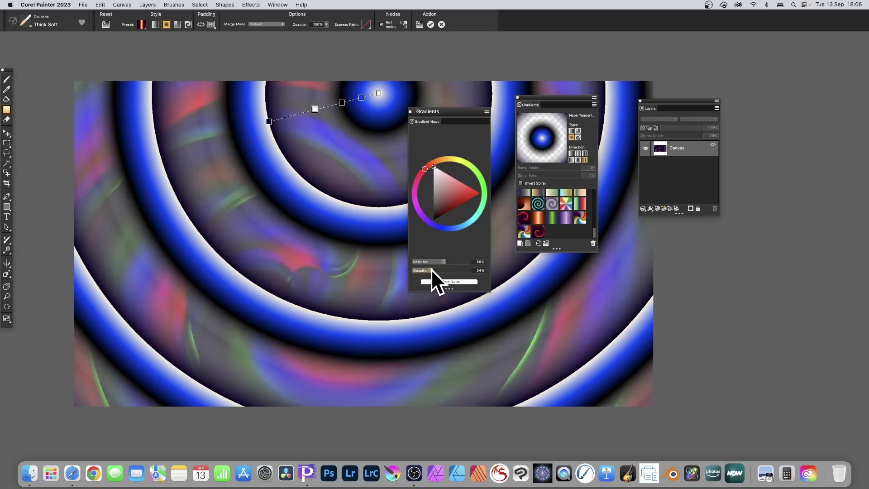
left_click_drag(464, 267, 486, 268)
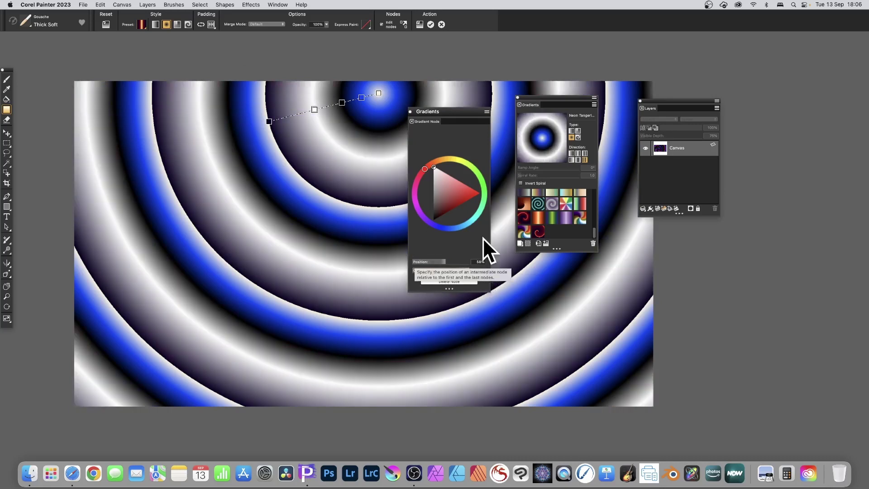
left_click(342, 102)
left_click_drag(466, 270, 435, 269)
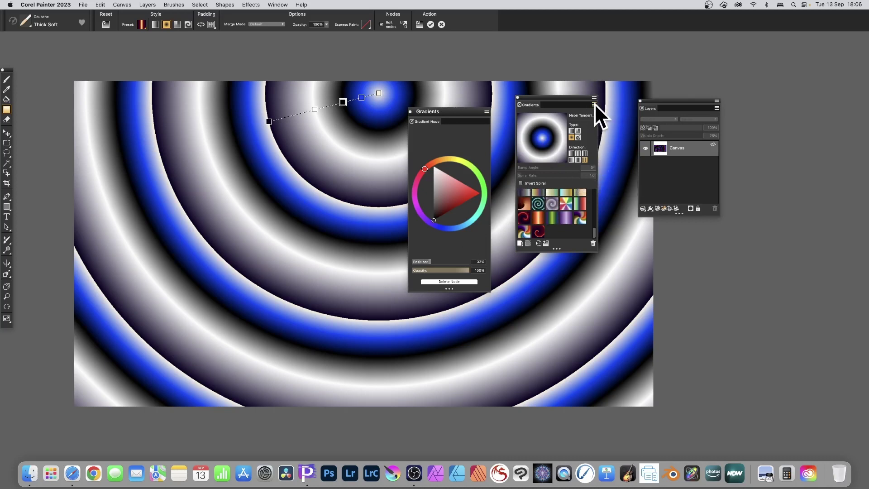
Open the Edit Gradient dialog and move the black node to 44% on the ramp
left_click(594, 104)
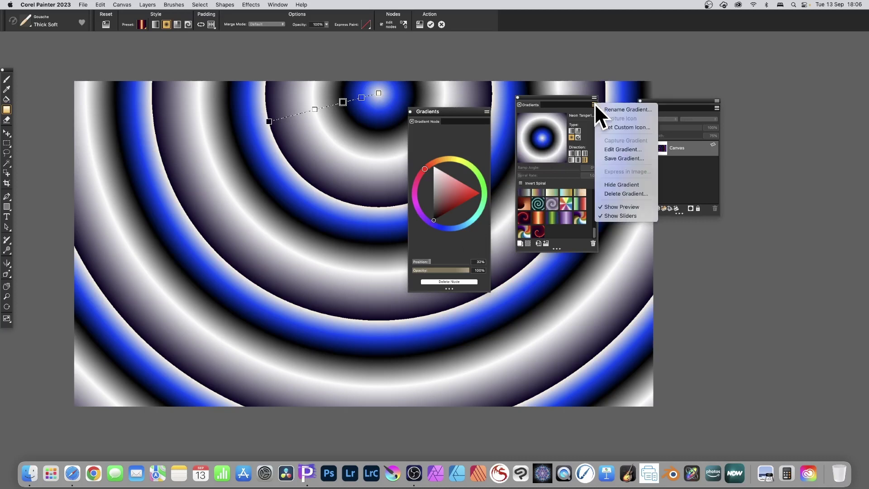
left_click(631, 148)
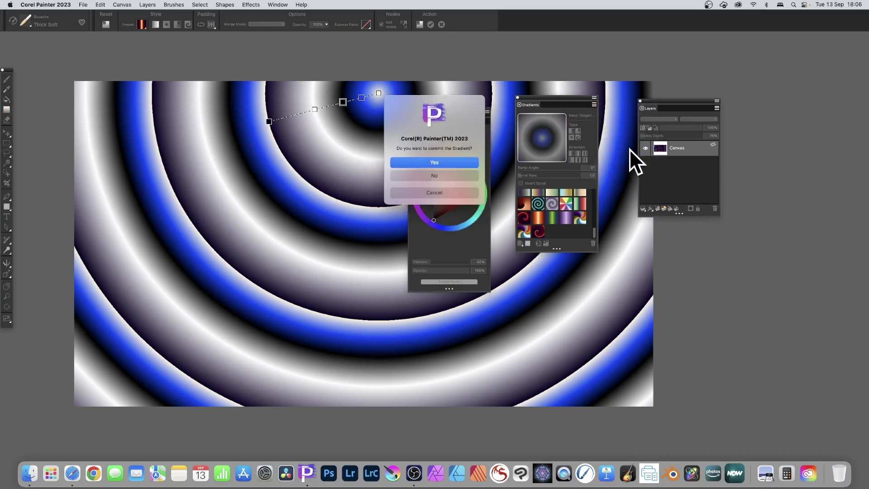
left_click(443, 162)
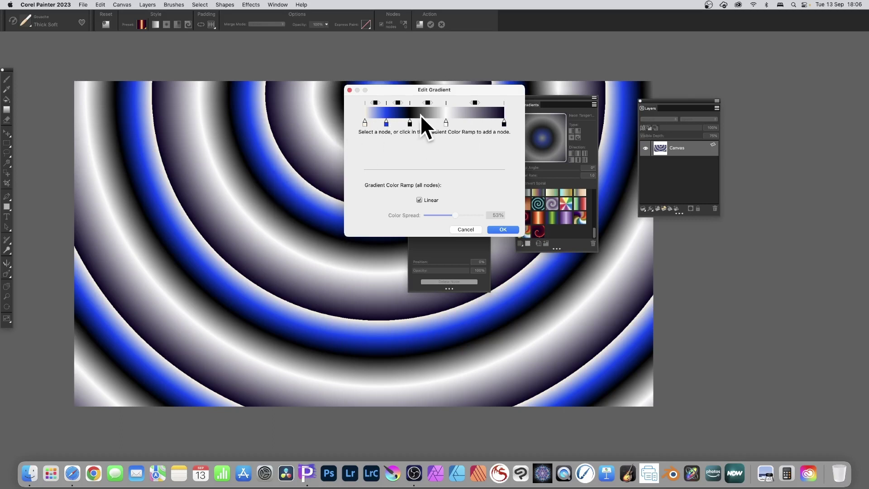
left_click_drag(410, 122, 426, 122)
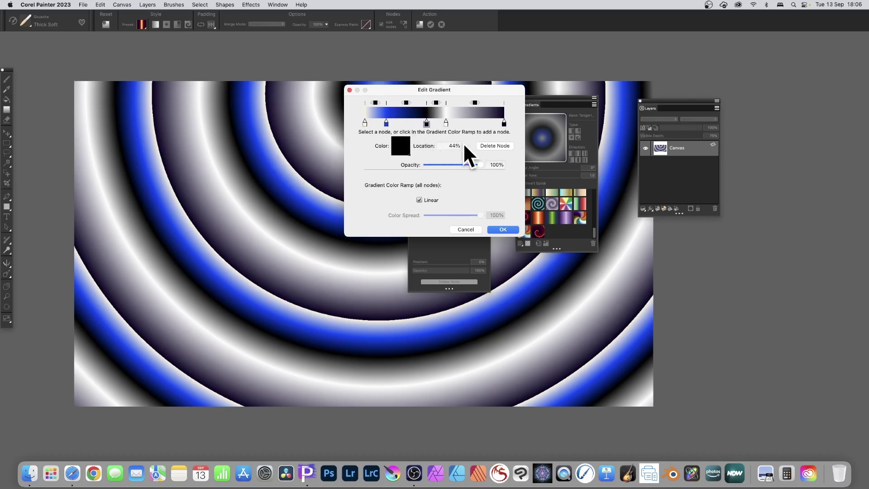
Try a red node and remove it, move the white node to 47%, and add a grey node near 77%
left_click(401, 146)
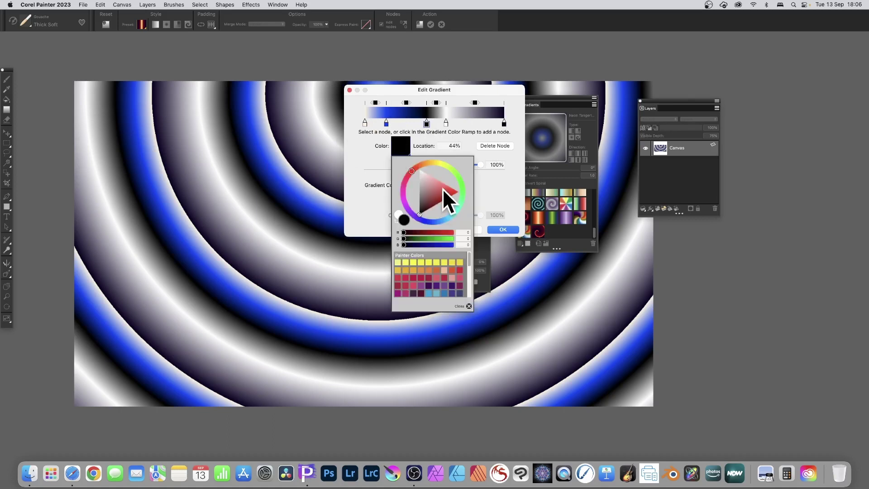
left_click_drag(442, 190, 459, 195)
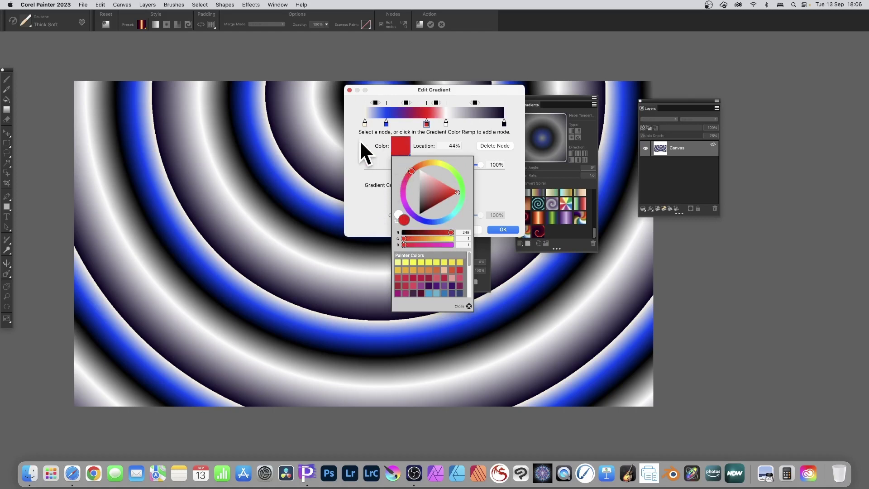
left_click(468, 306)
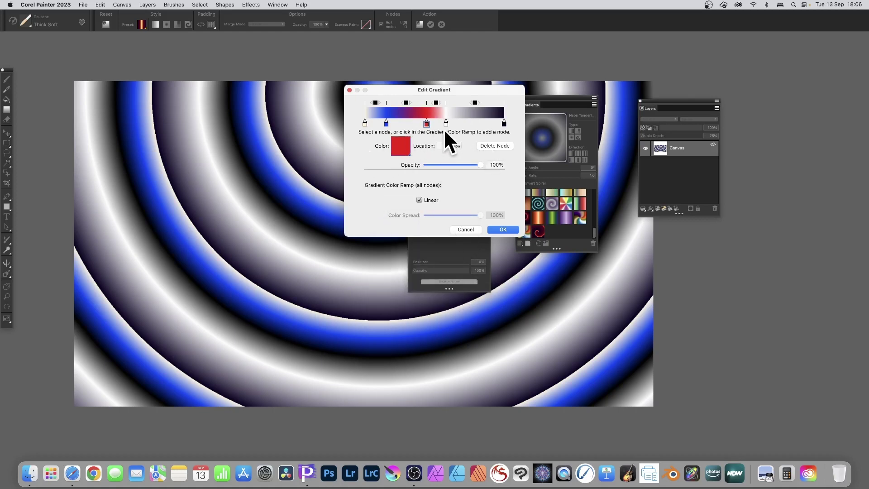
left_click(493, 145)
mouse_move(444, 122)
left_mouse_down()
mouse_move(432, 122)
mouse_move(446, 122)
left_mouse_up()
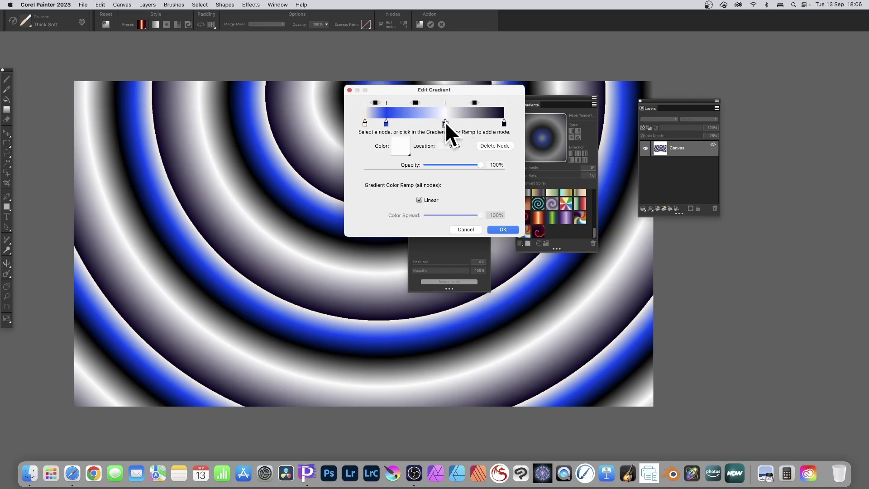
left_click(472, 115)
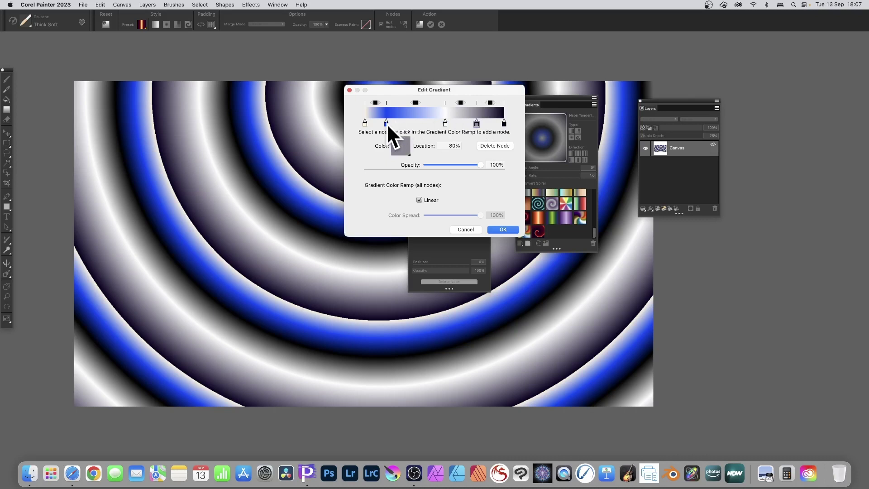
Add a fully saturated red node and position it at 46%
left_click(414, 115)
left_click(402, 145)
left_click(410, 172)
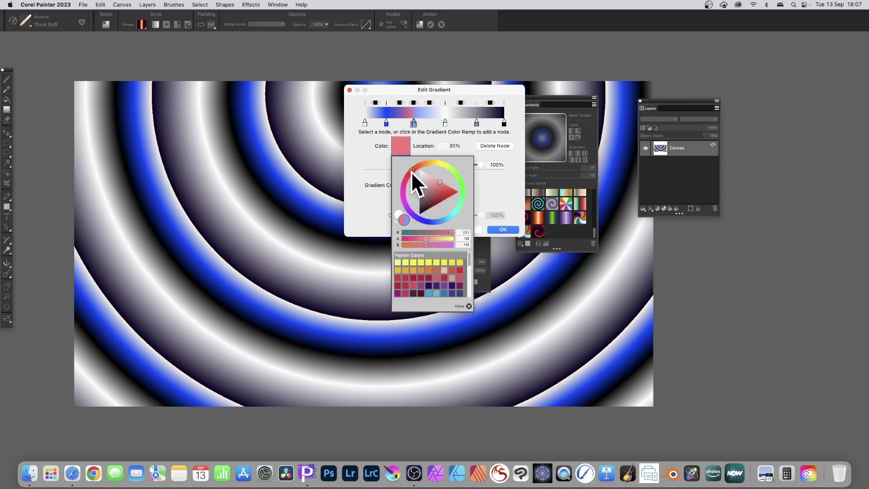
left_click_drag(434, 193, 495, 191)
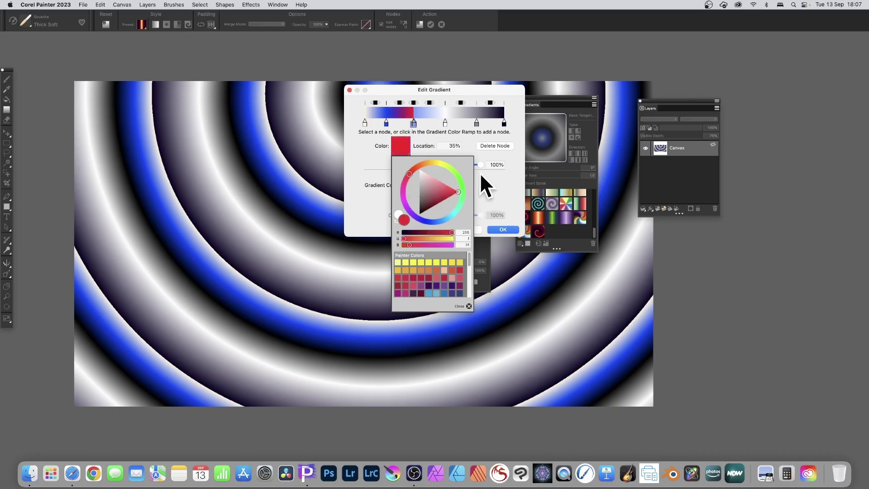
left_click(458, 305)
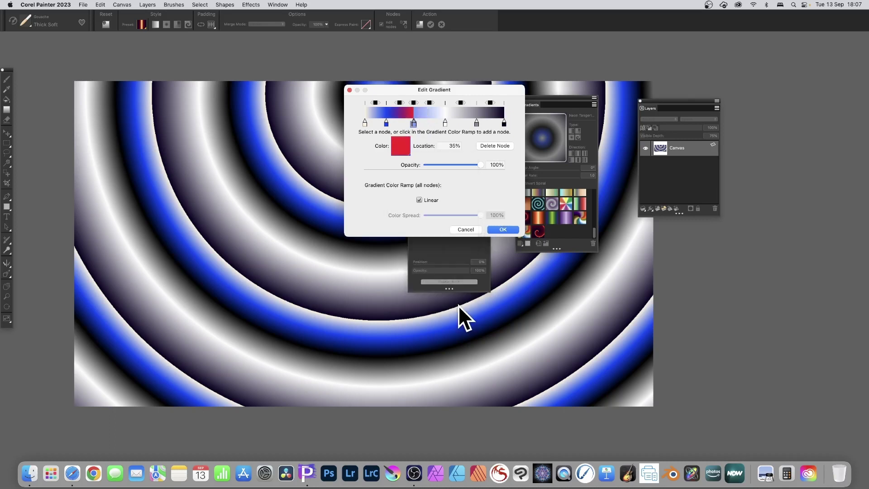
left_click(429, 114)
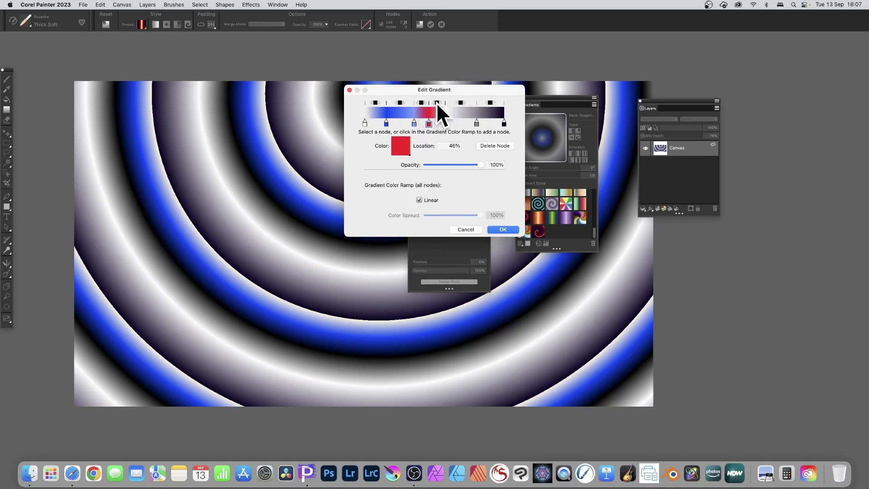
Make the ramp section next to the red node blend clockwise around the colour wheel
left_click(436, 102)
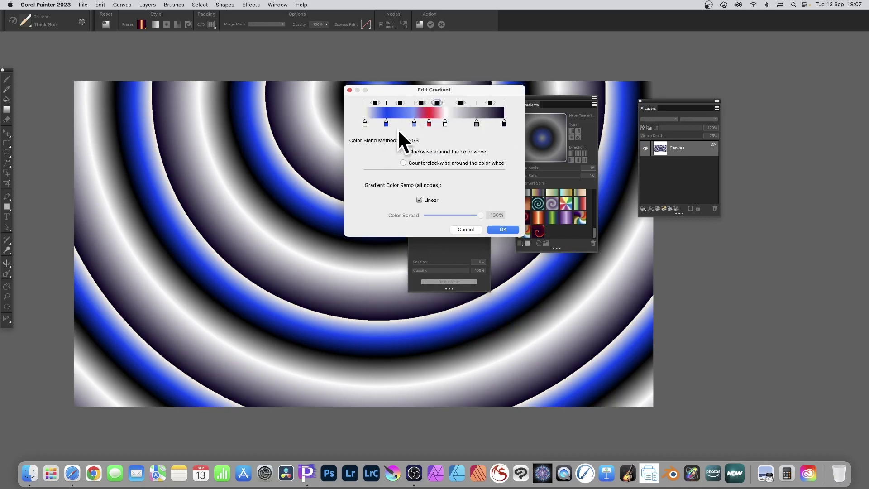
left_click(404, 150)
left_click(403, 163)
left_click(403, 152)
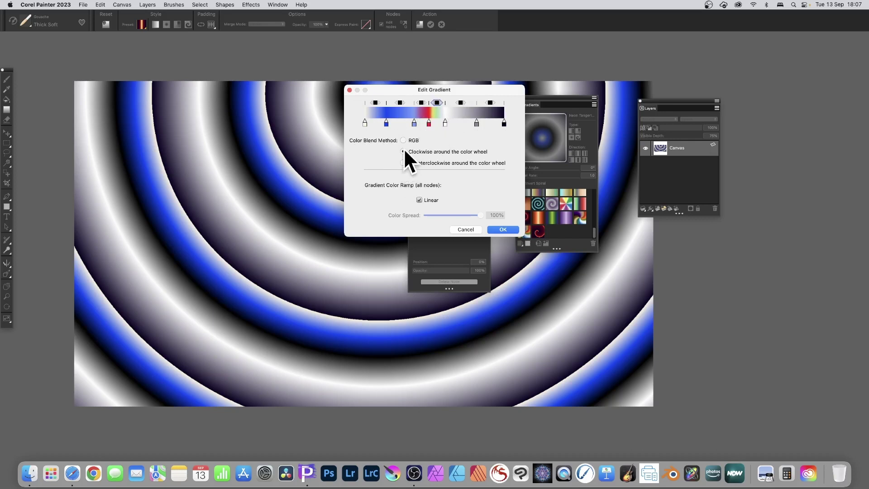
left_click(461, 102)
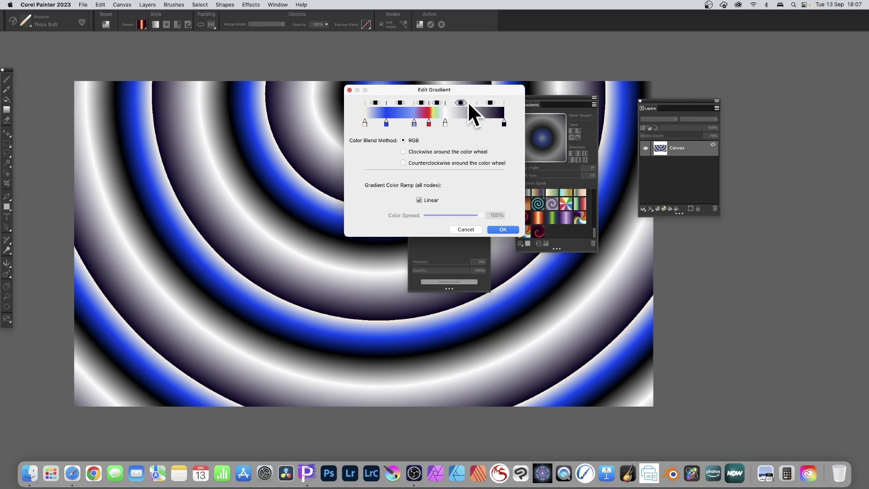
Set the blue section and the first ramp section to clockwise rainbow blends too
left_click(400, 102)
left_click(402, 150)
left_click(403, 141)
left_click(404, 150)
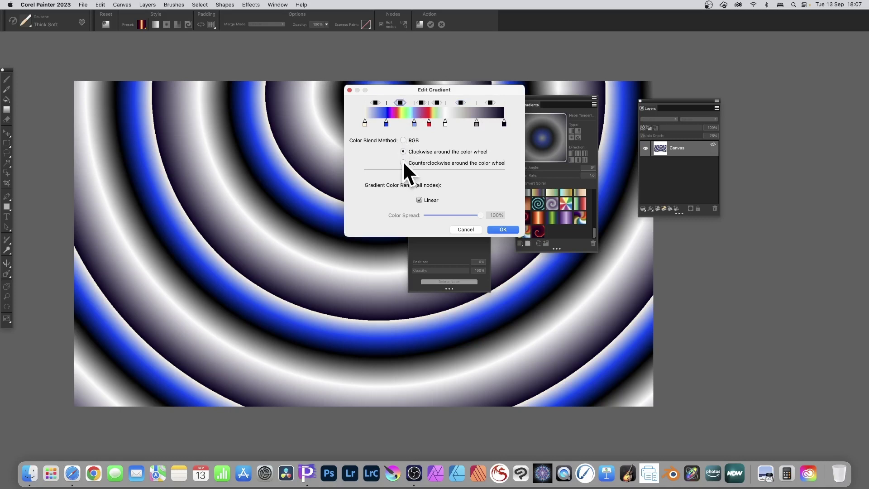
left_click(403, 161)
left_click(400, 150)
left_click(375, 103)
left_click(403, 152)
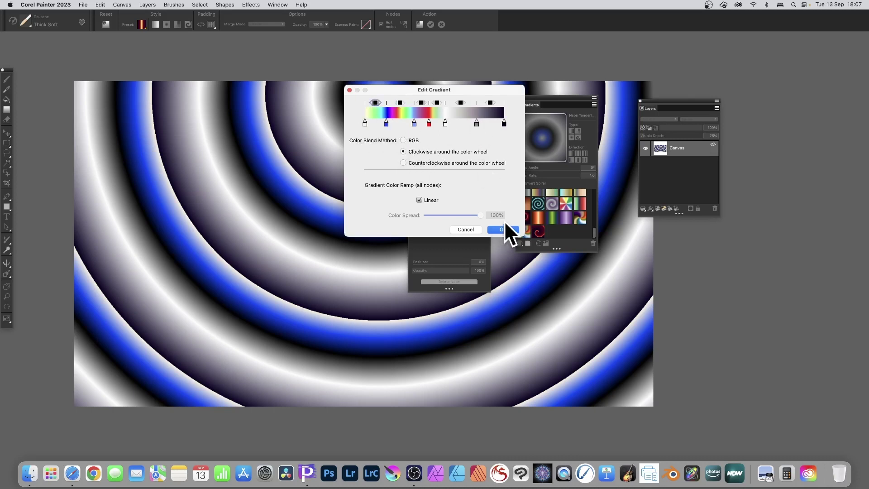
Turn off Linear spacing and set the red node's Color Spread to 45%
left_click(419, 199)
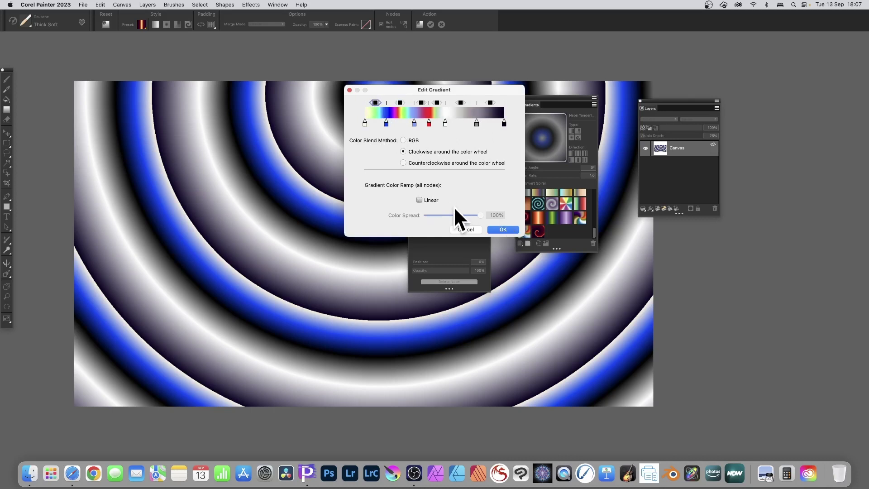
left_click(428, 122)
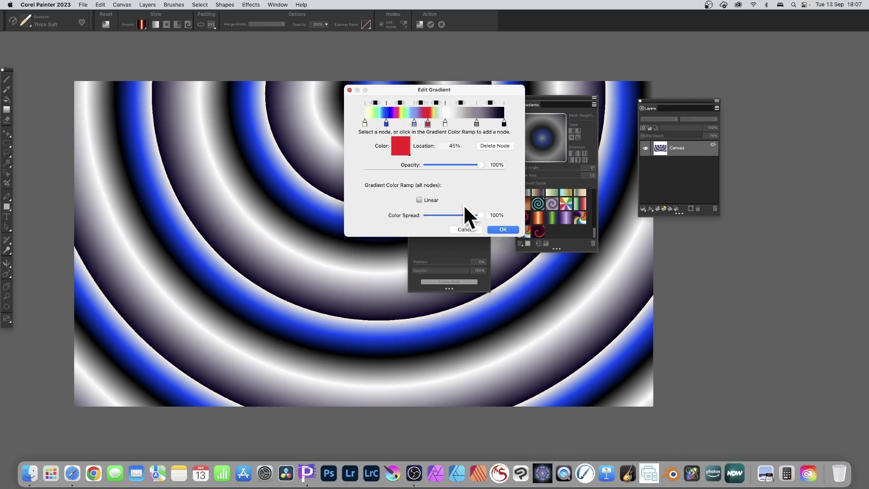
left_click_drag(482, 215, 437, 216)
mouse_move(441, 212)
left_mouse_down()
mouse_move(474, 212)
mouse_move(452, 211)
left_mouse_up()
Apply the edited gradient from the canvas centre, switch it to Spiral, and shorten it to tighten
left_click(501, 230)
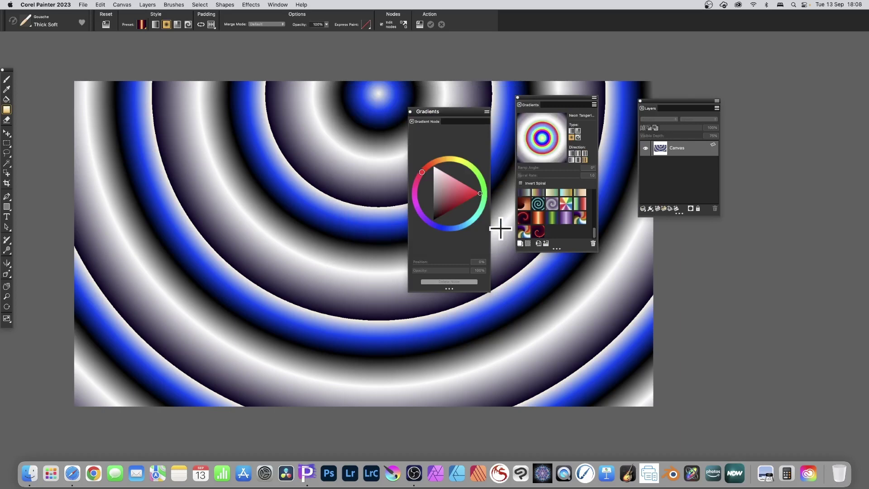
left_click_drag(304, 282, 333, 179)
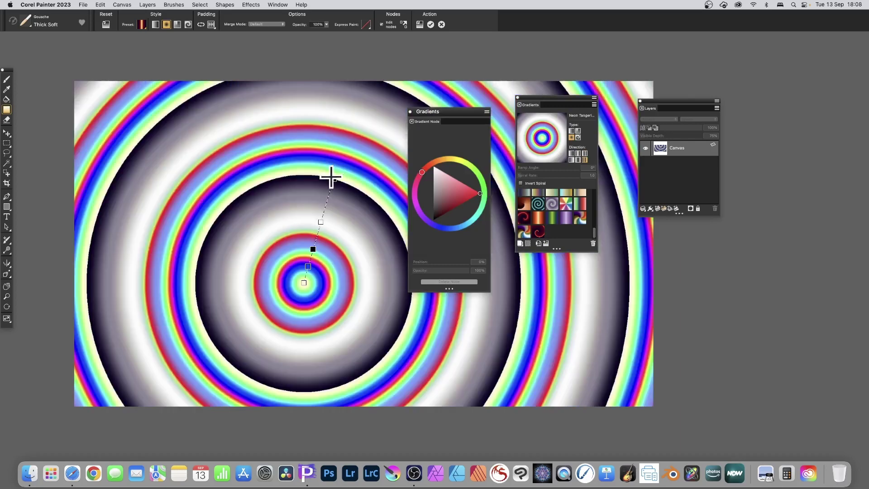
left_click_drag(275, 240, 375, 124)
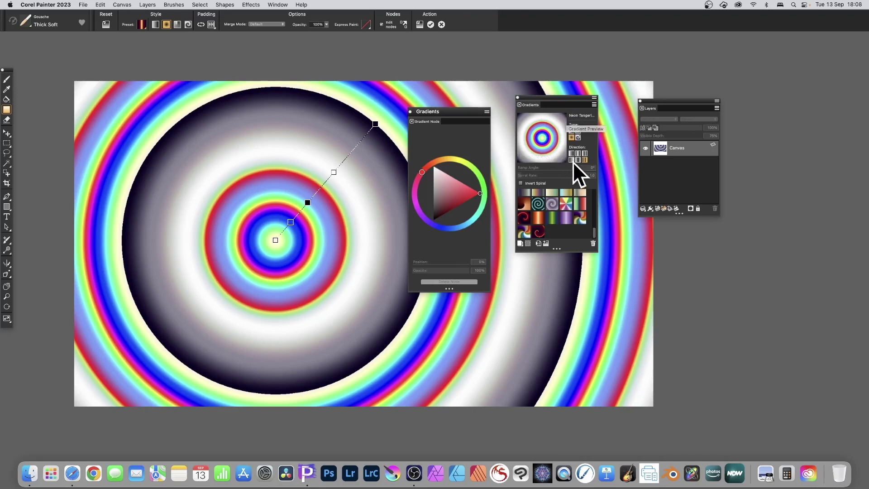
left_click(187, 25)
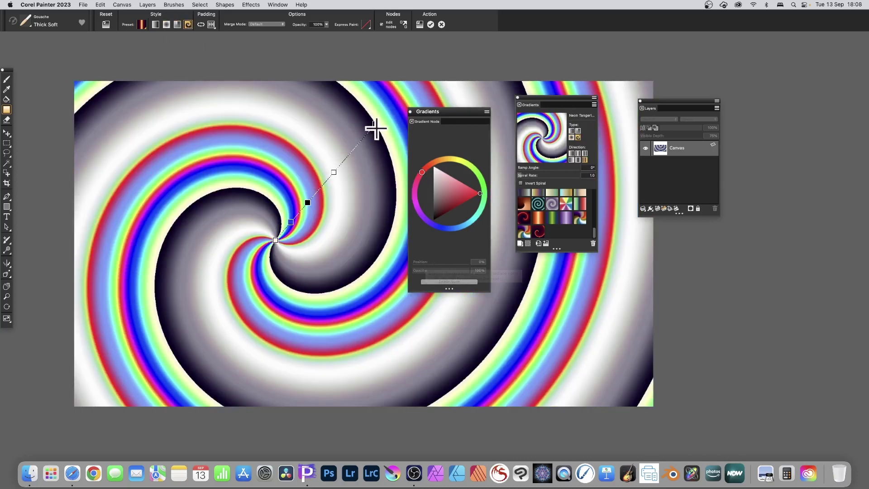
left_click_drag(375, 123, 321, 186)
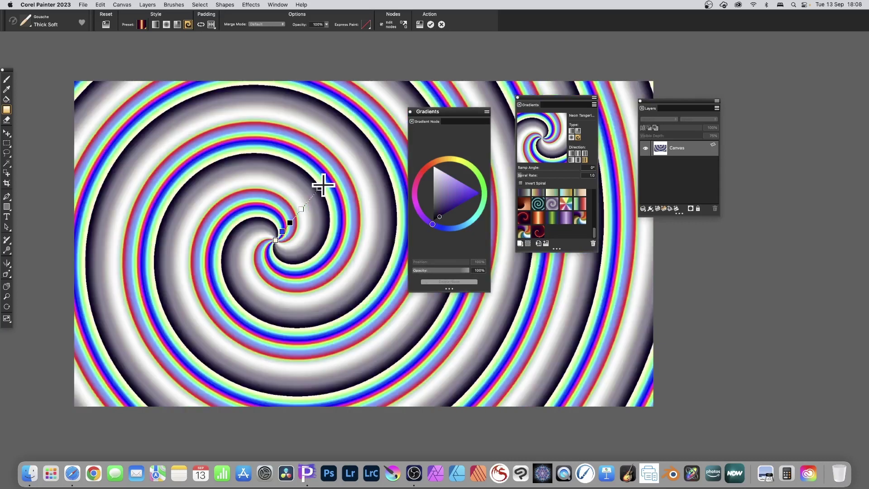
Save the current gradient to the library as 'Color ramp 1'
left_click(594, 104)
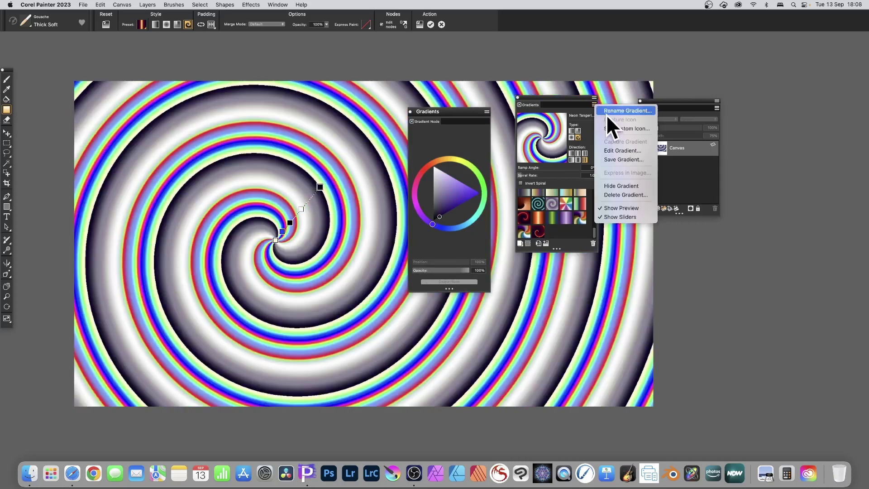
left_click(612, 158)
type("C")
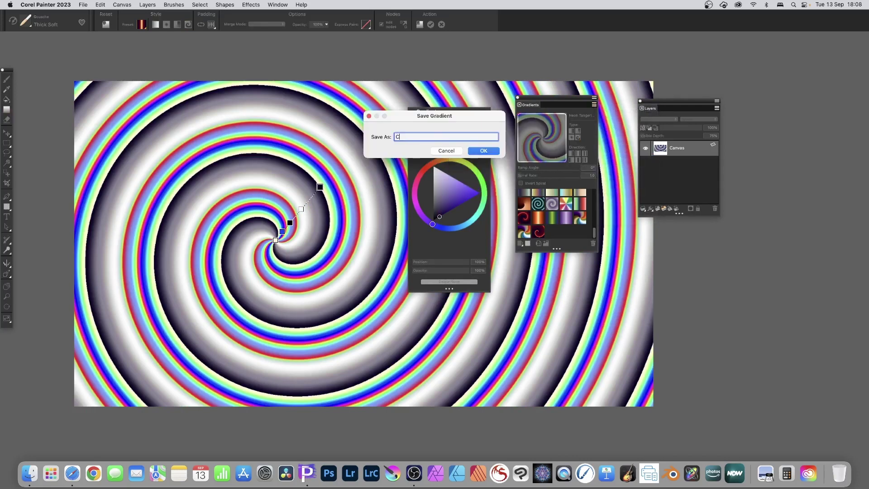
type("olor ram")
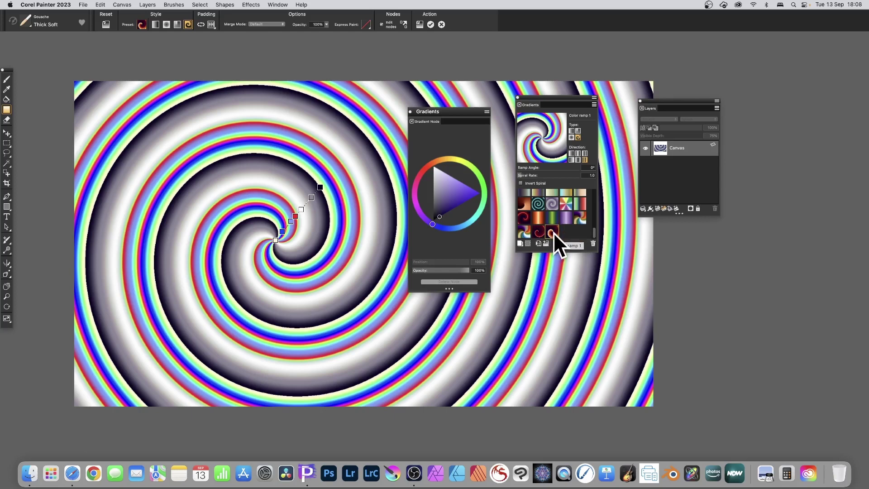
Start setting a custom icon for the saved gradient, committing the gradient when asked
right_click(553, 231)
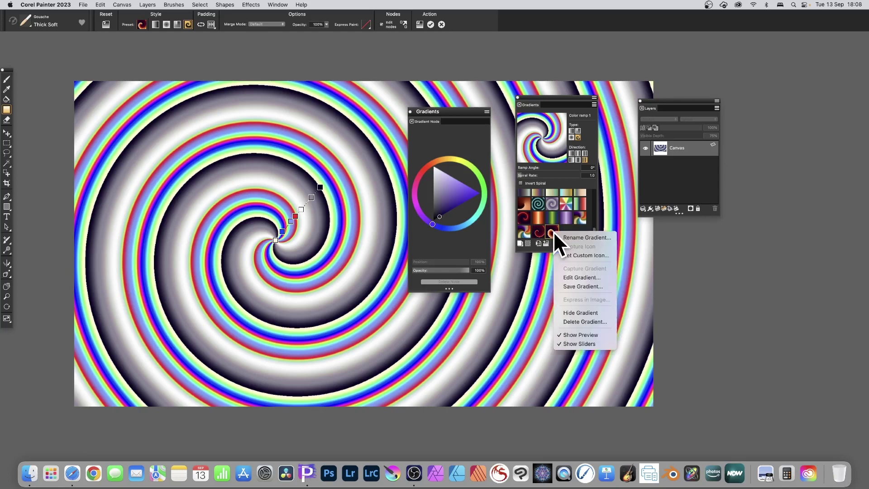
left_click(585, 255)
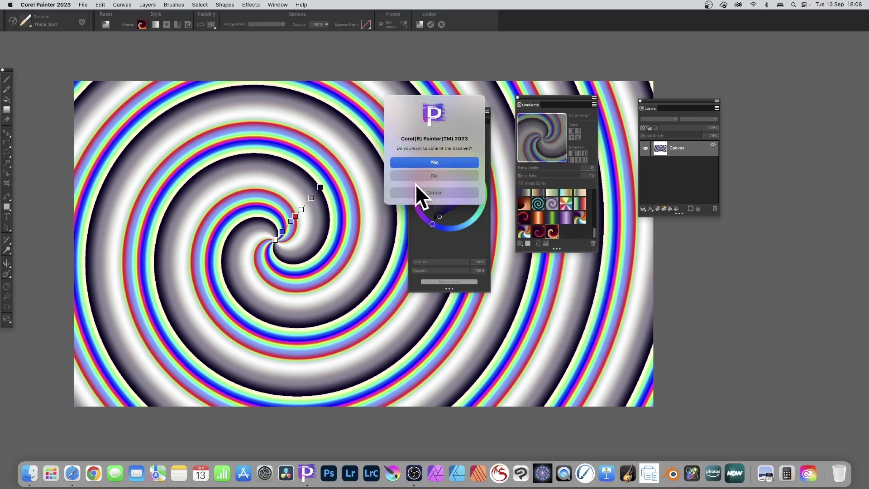
left_click(436, 190)
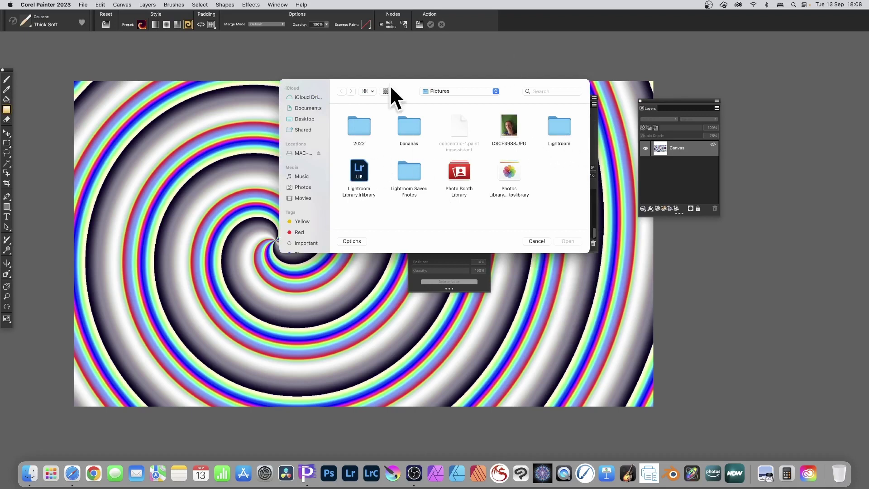
Overlay the Aquatic Neon spiral in Difference merge mode, trying Gel and Multiply first, and enlarge it
left_click(539, 240)
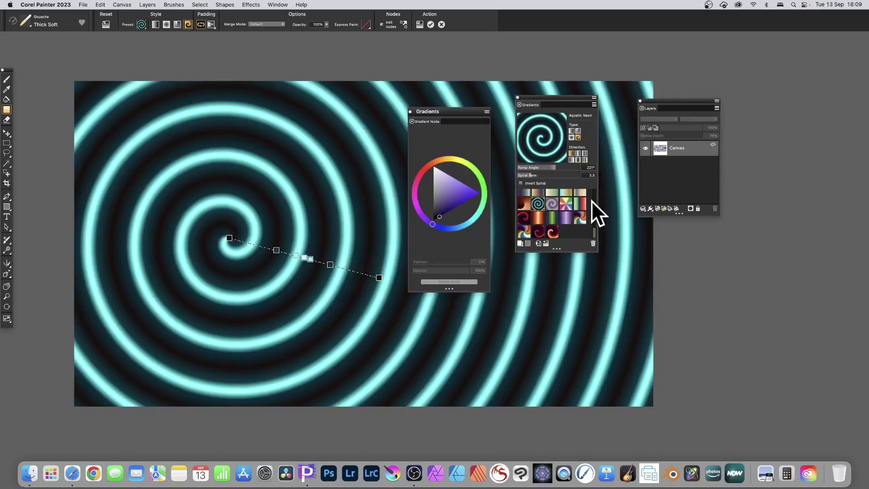
left_click(275, 24)
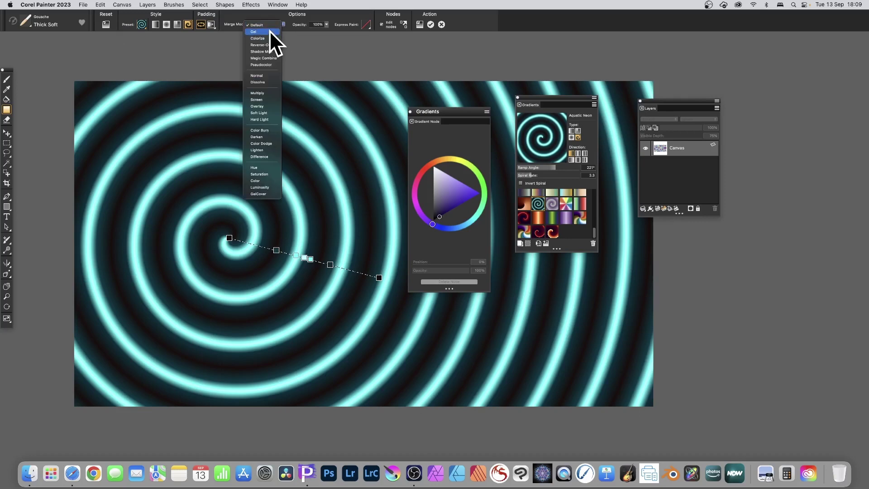
left_click(269, 31)
left_click(268, 25)
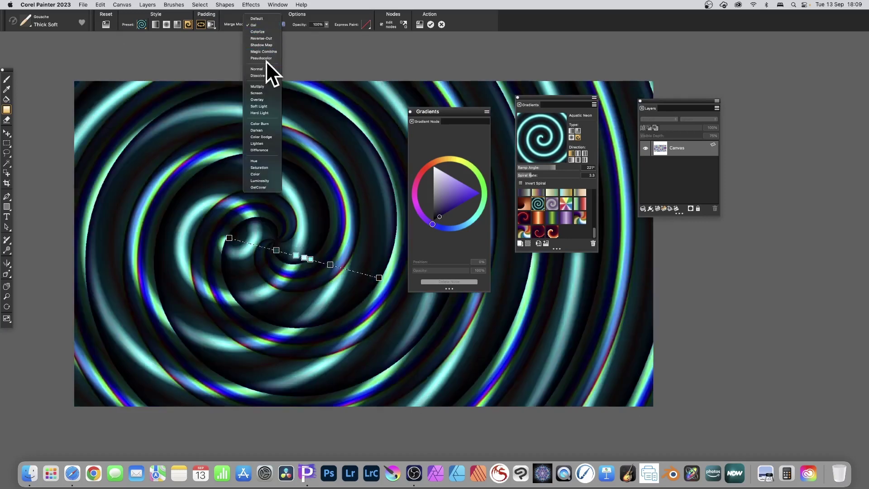
left_click(264, 86)
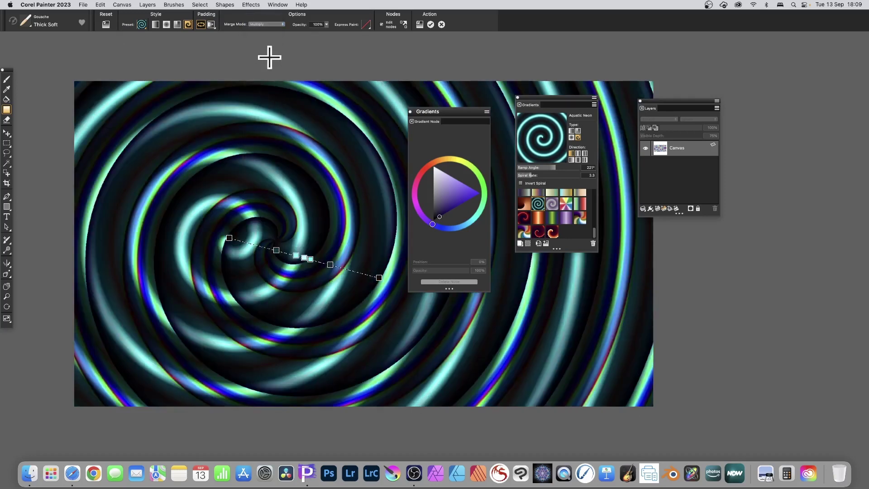
left_click(269, 25)
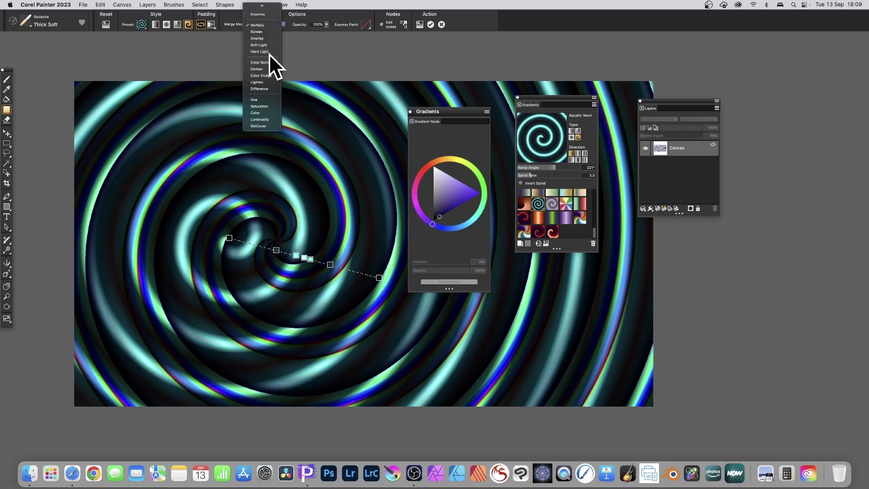
left_click(266, 89)
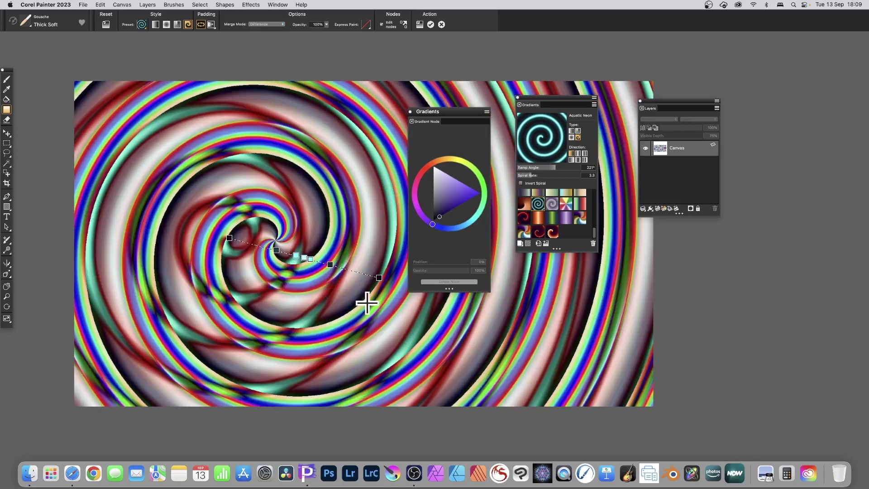
left_click_drag(378, 278, 364, 129)
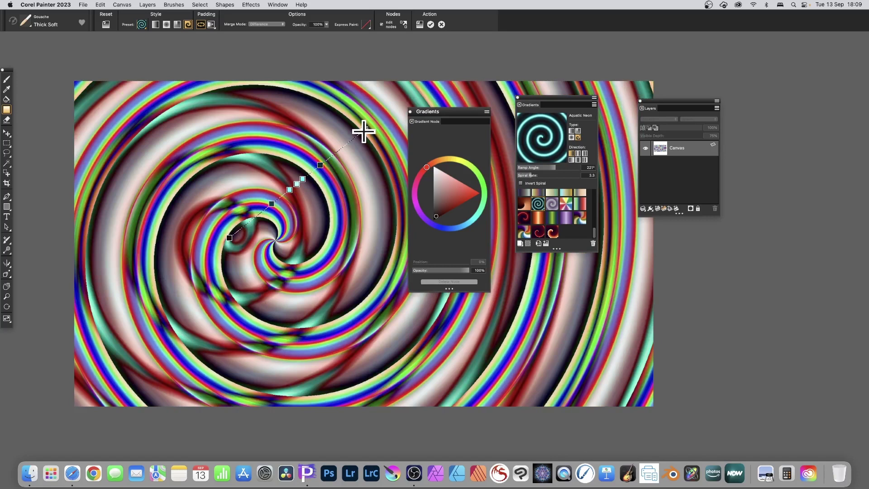
Lower the gradient opacity to 72% and commit it to the canvas
left_click(327, 25)
left_click_drag(328, 25, 323, 31)
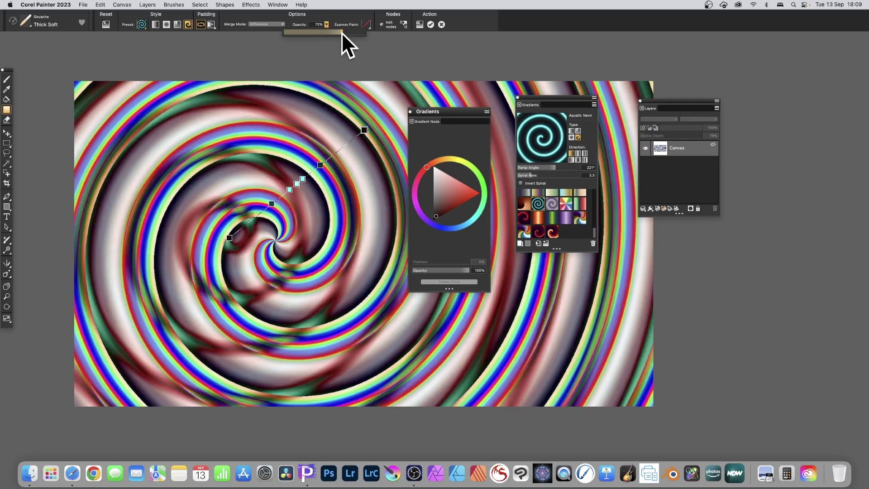
left_click(430, 25)
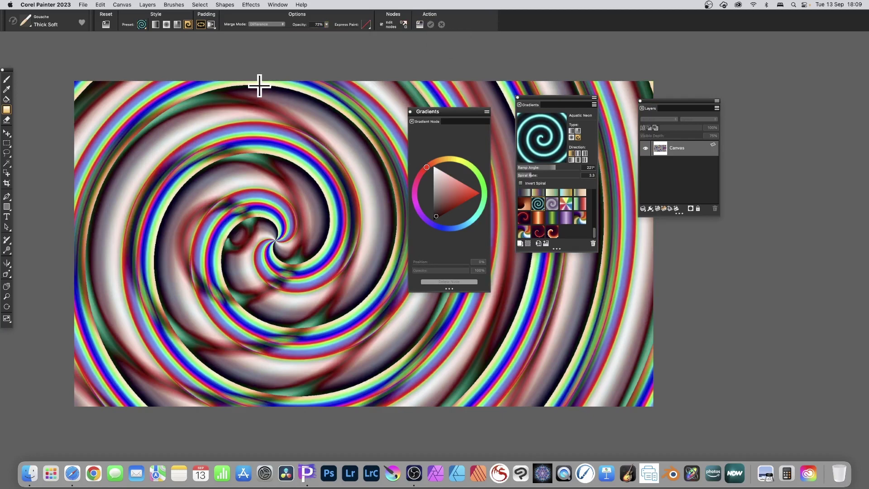
Draw three more Difference-mode spiral gradients across the canvas and commit them
left_click_drag(155, 116, 309, 163)
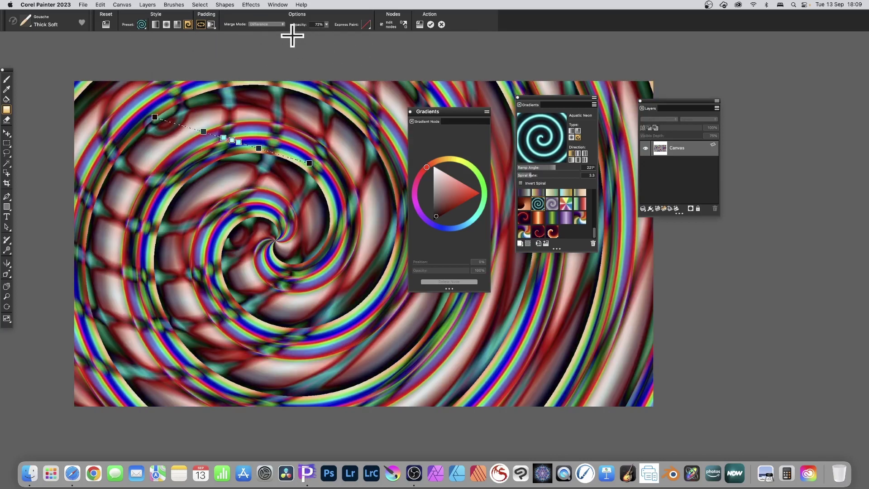
left_click_drag(307, 298, 325, 113)
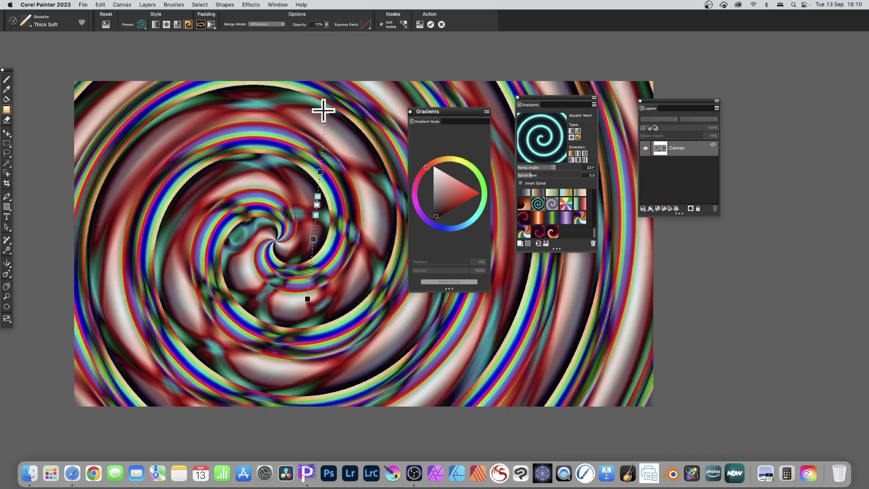
left_click_drag(211, 313, 373, 132)
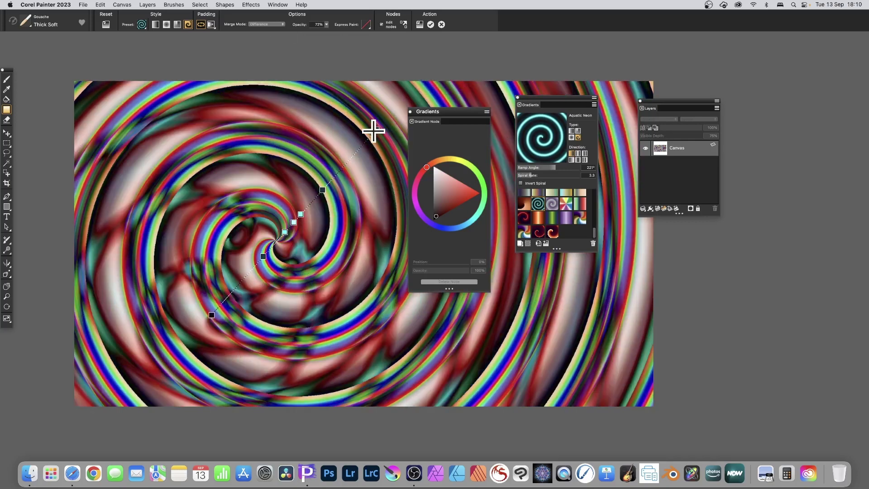
left_click(430, 25)
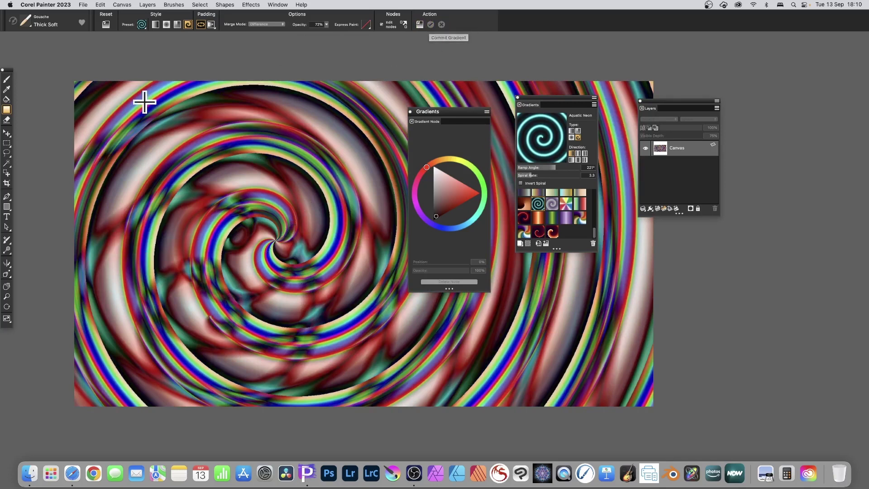
Set up Effects > Focus > Glass Distortion using Image Luminance with amount 0.45
left_click(251, 5)
mouse_move(257, 56)
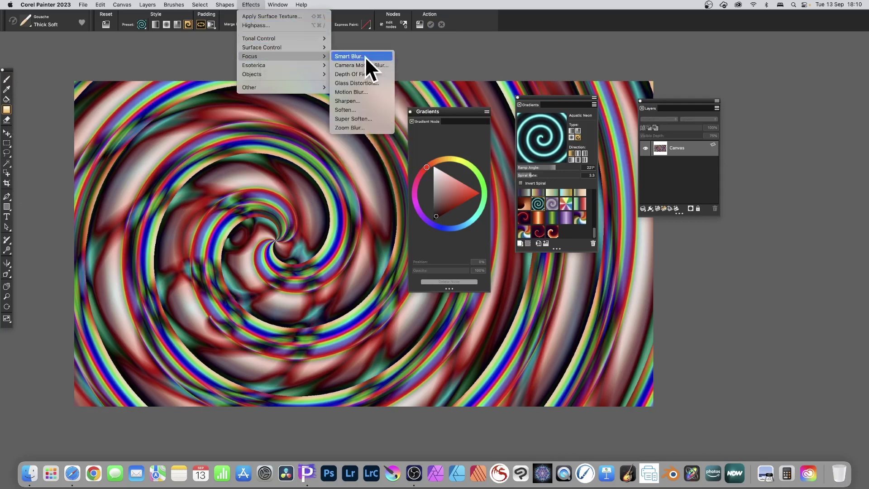
left_click(362, 83)
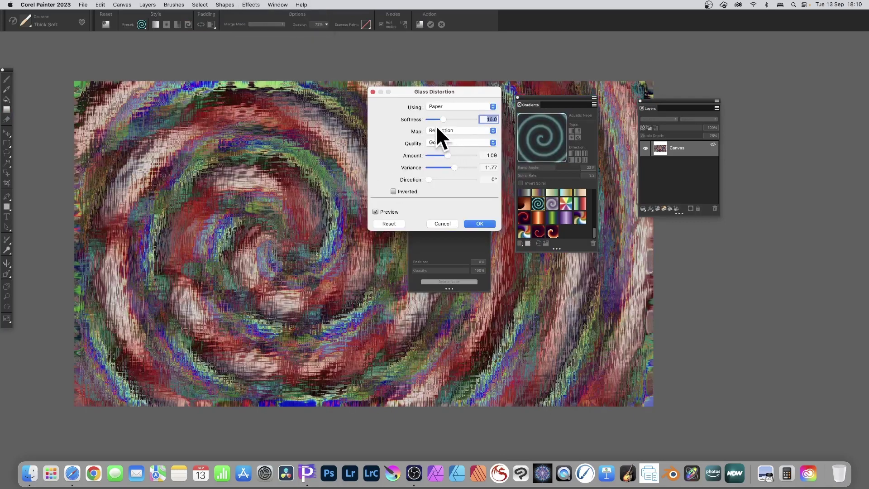
left_click(454, 109)
left_click(447, 122)
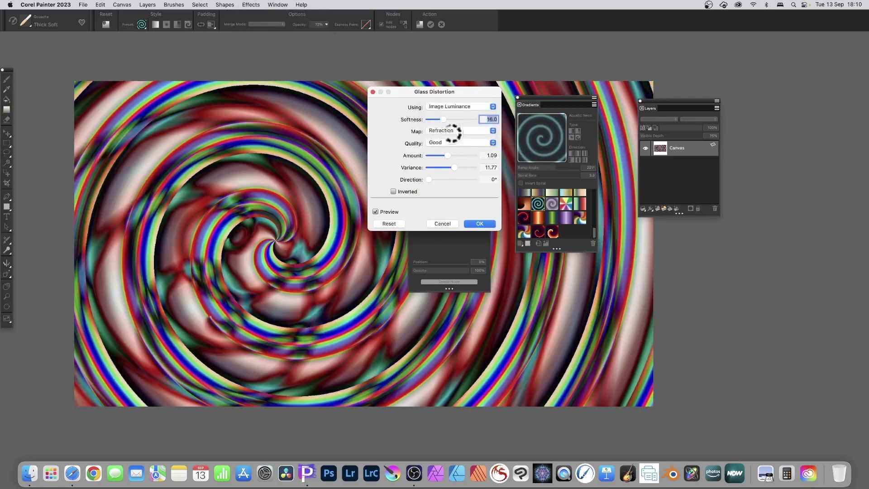
left_click_drag(446, 155, 453, 167)
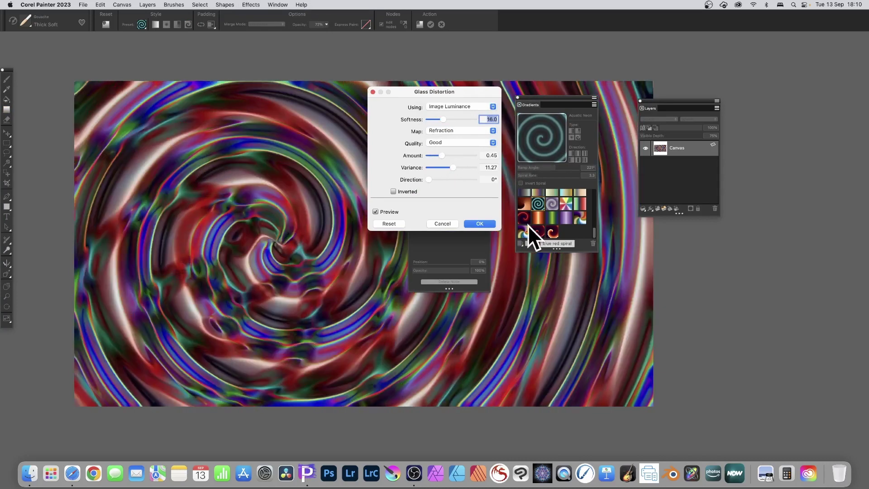
Apply the distortion, then draw a Screen-mode spiral gradient from the centre toward upper right
left_click(482, 224)
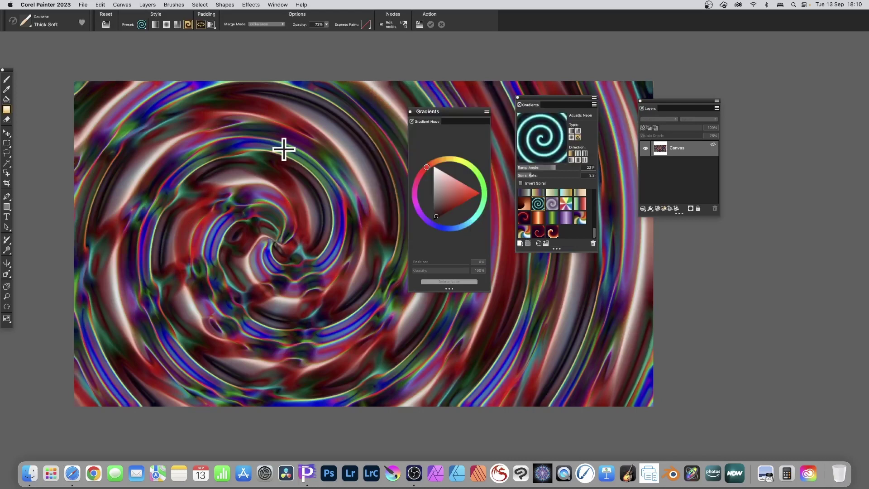
left_click_drag(430, 112, 469, 89)
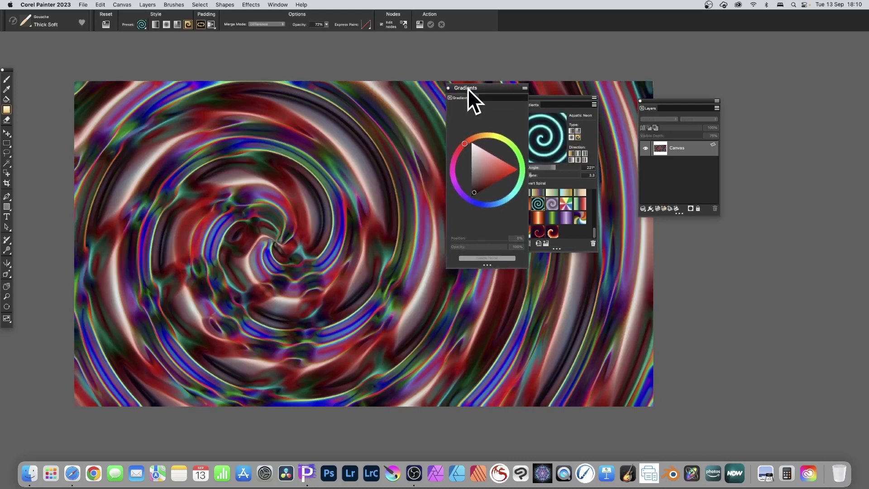
left_click(266, 24)
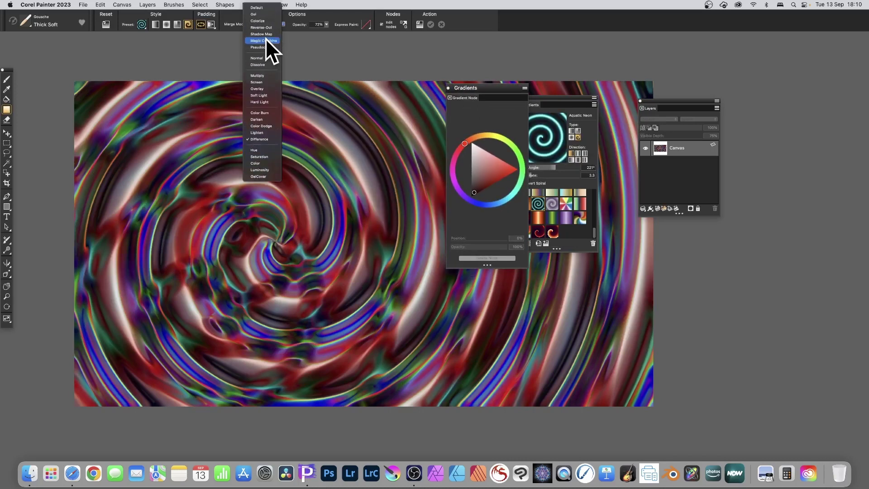
left_click(271, 81)
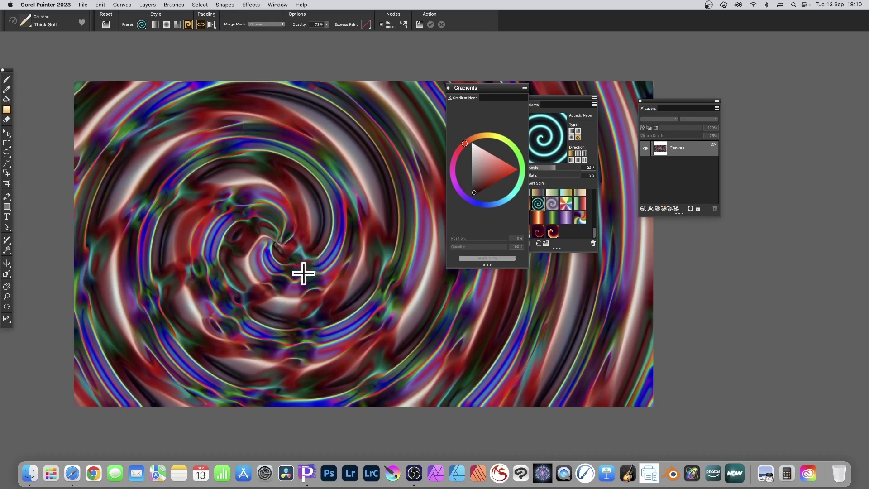
left_click_drag(304, 273, 392, 129)
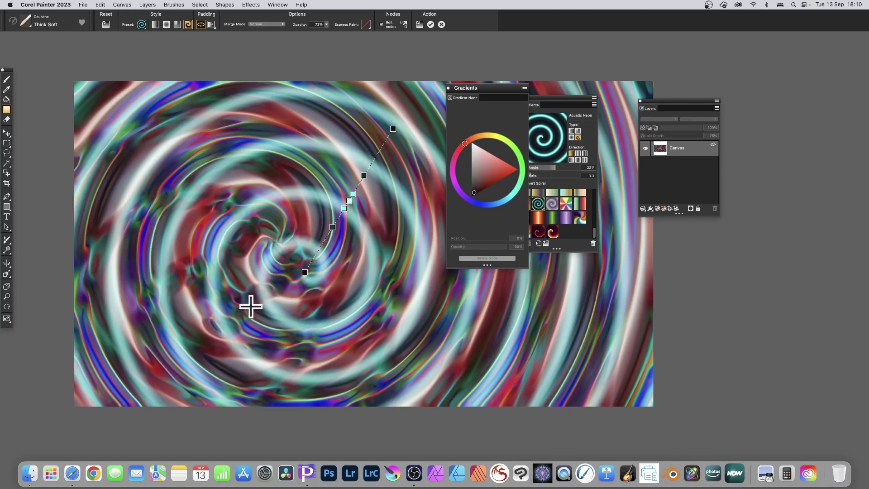
Apply the Heavy Strokes Express Paint texture with live preview and larger brushstrokes
left_click(368, 26)
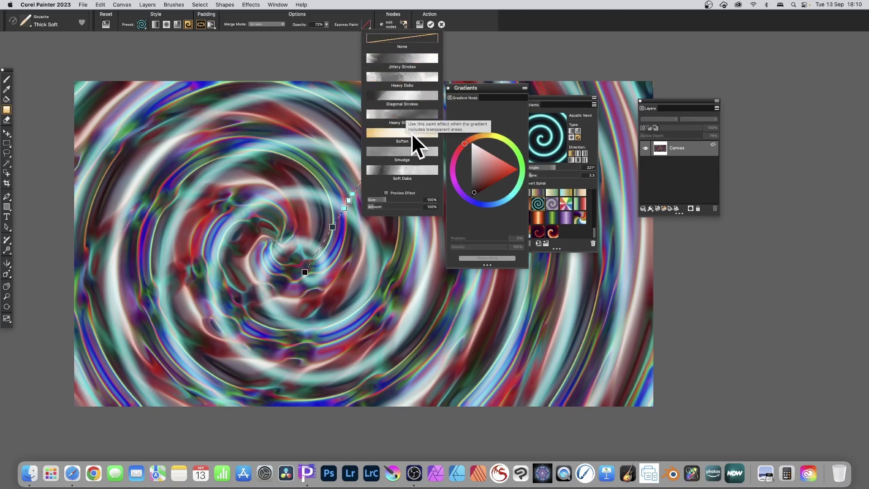
left_click(412, 114)
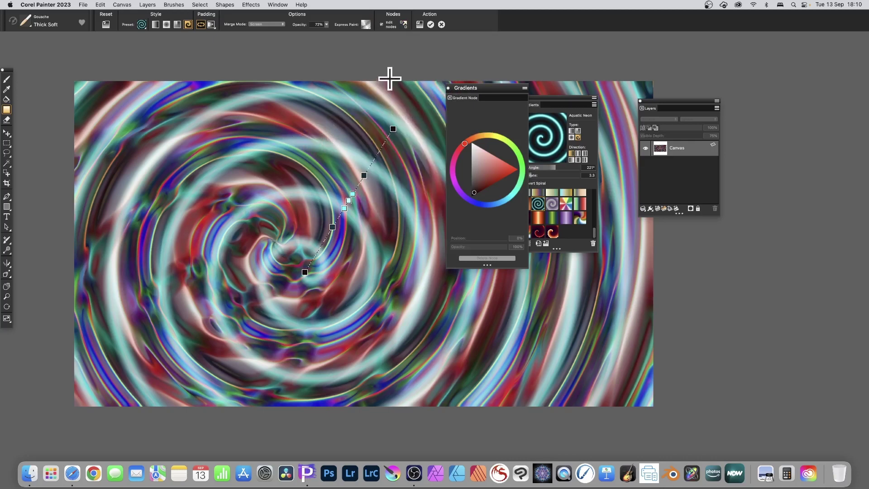
left_click(366, 25)
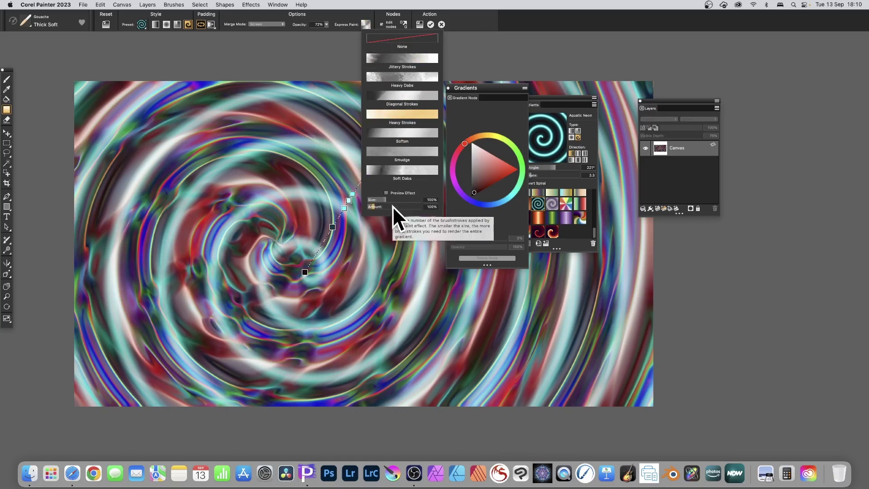
left_click(387, 193)
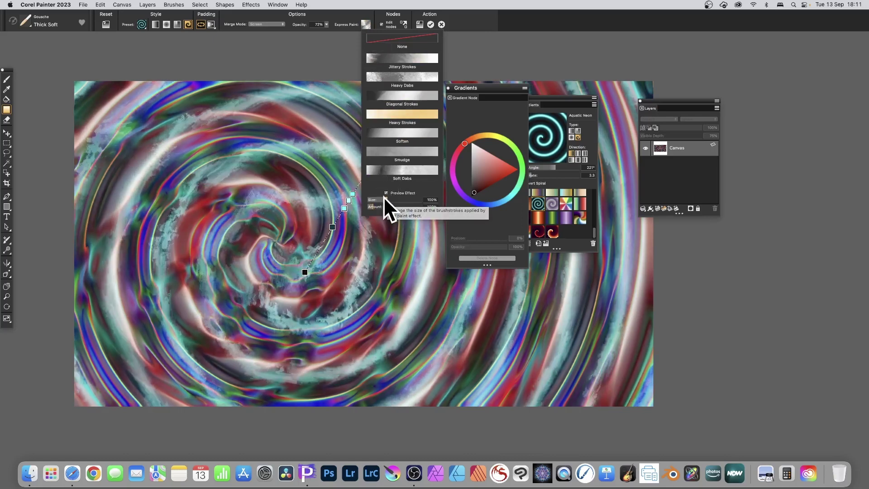
left_click_drag(383, 199, 398, 199)
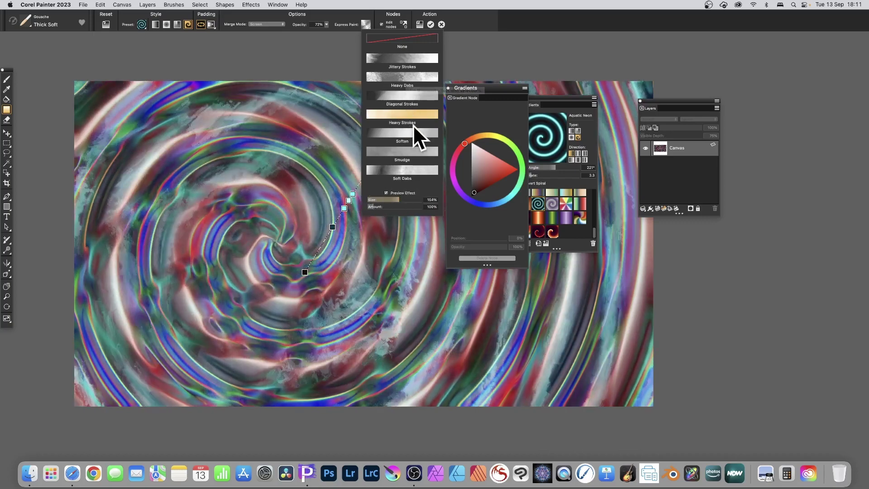
Switch the Express Paint texture to Smudge at 66% size
left_click(406, 153)
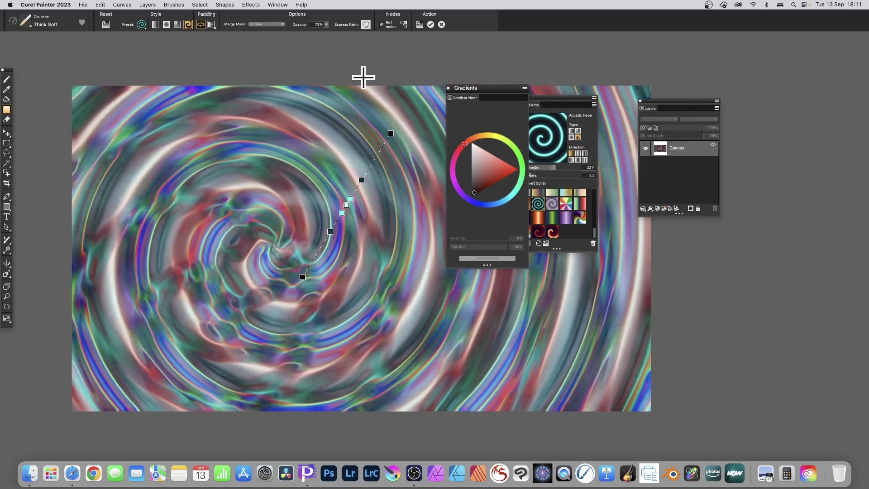
left_click(366, 25)
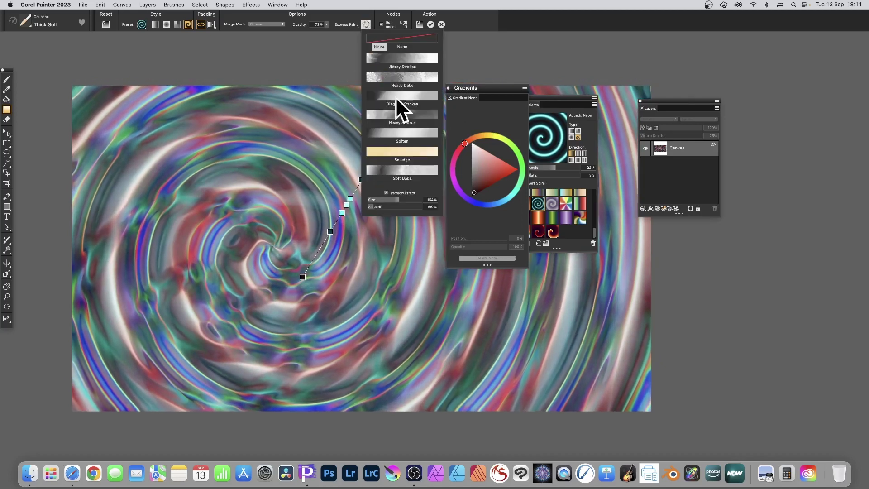
left_click(378, 199)
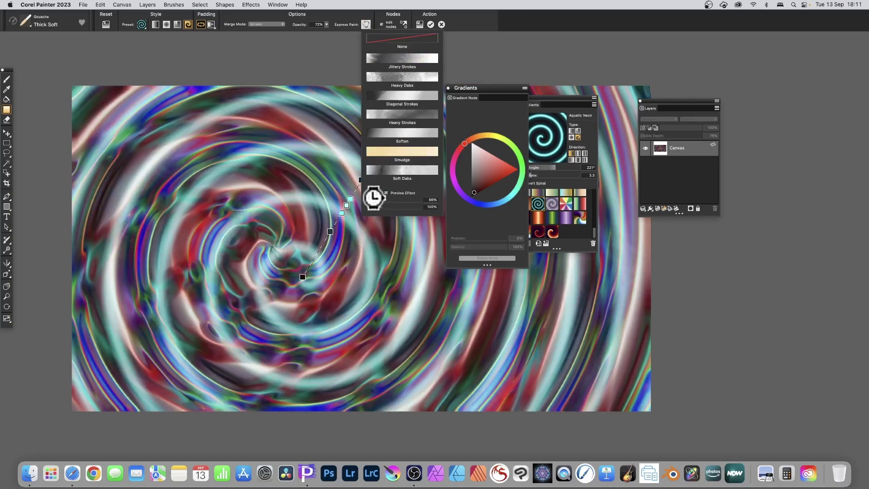